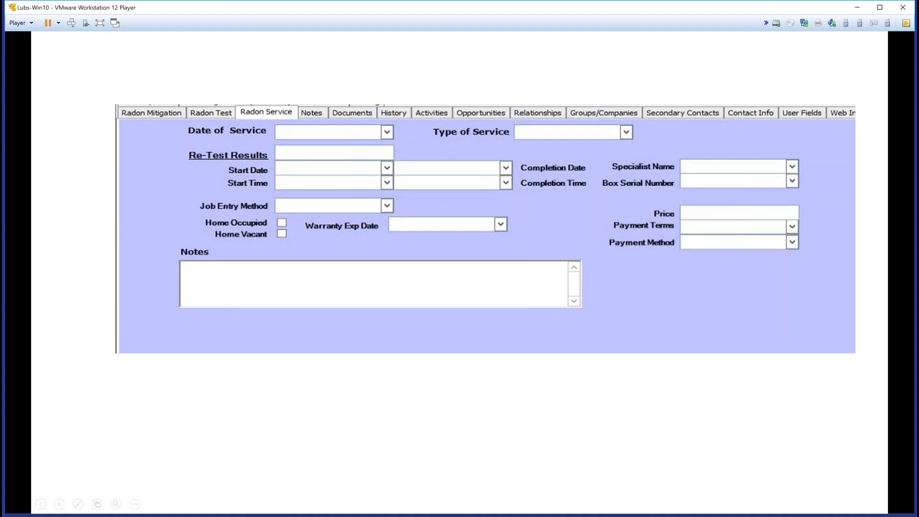
- Go through the remaining slides of sample custom table layouts to the end and exit the slide show
click(280, 63)
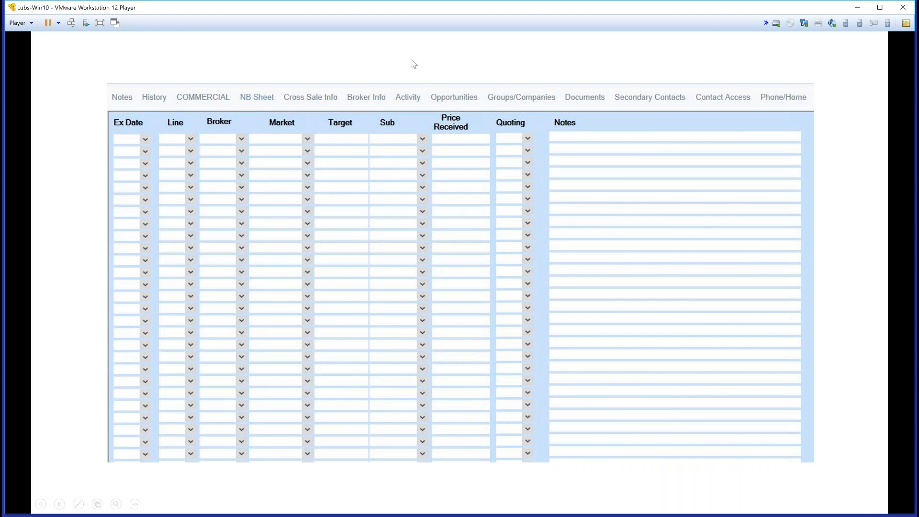
click(435, 75)
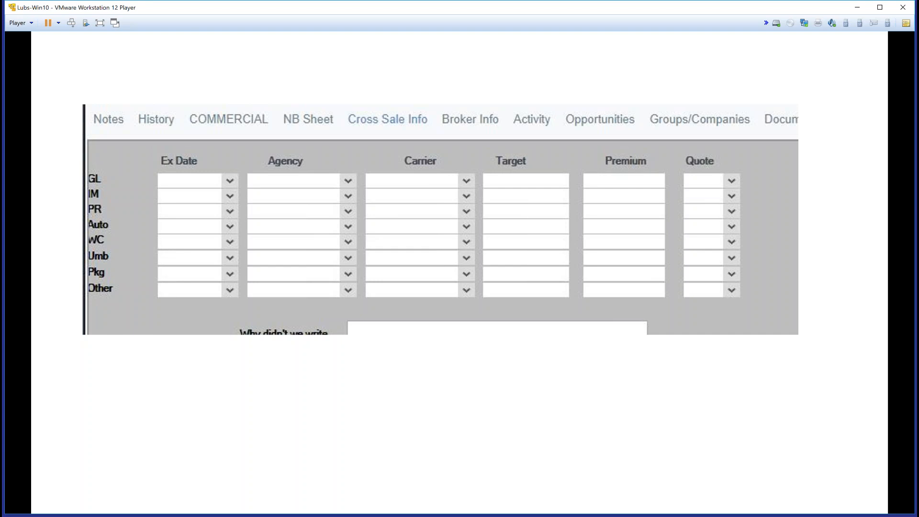
click(562, 436)
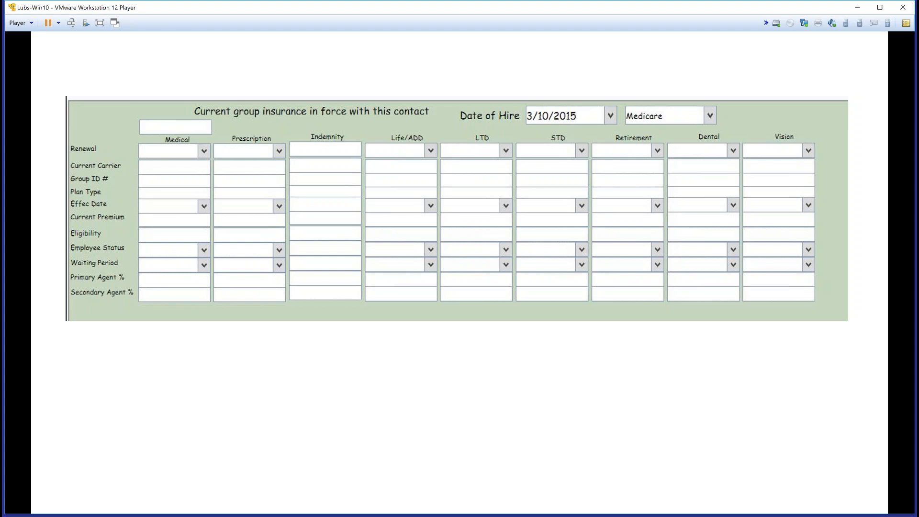
click(571, 385)
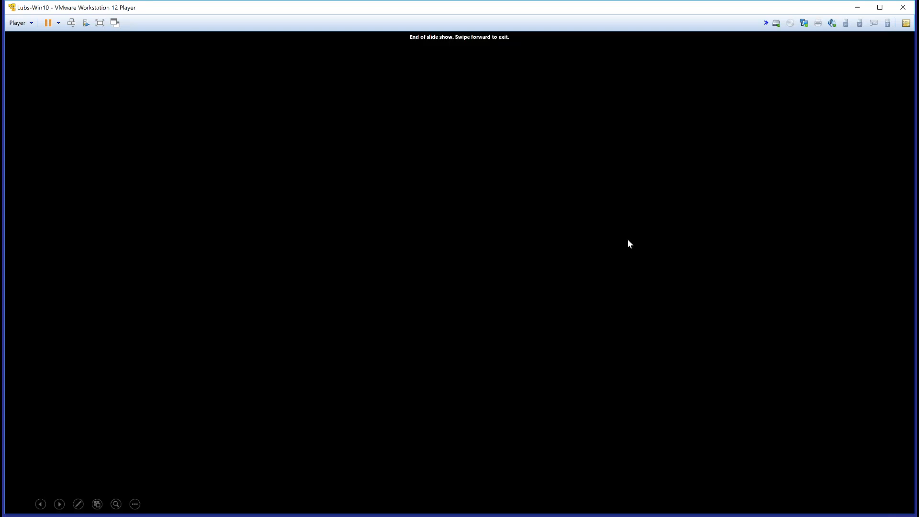
click(142, 88)
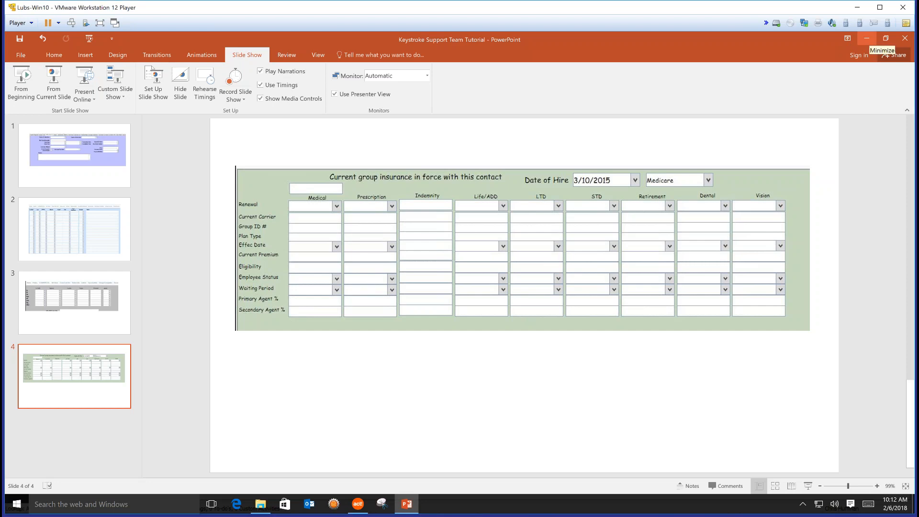
- Minimize the presentation and the Custom Tables folder window, and close Act! Premium
click(866, 40)
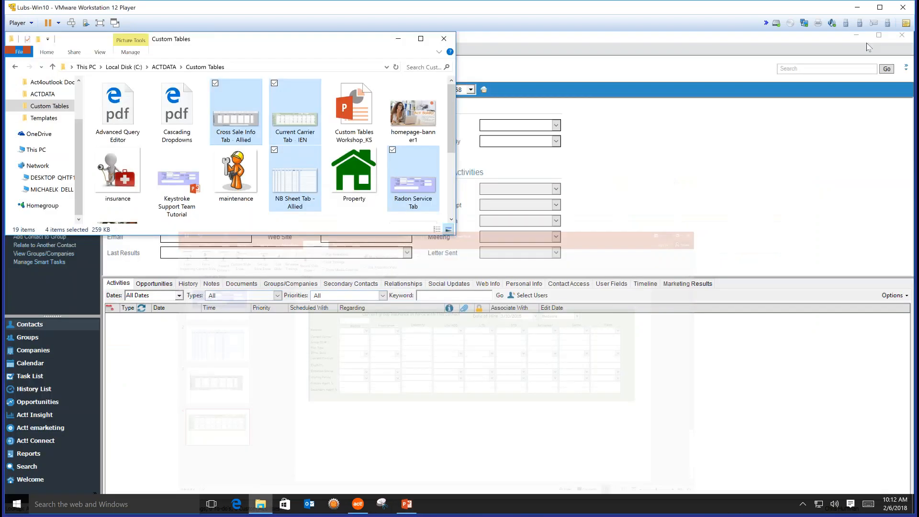
click(398, 41)
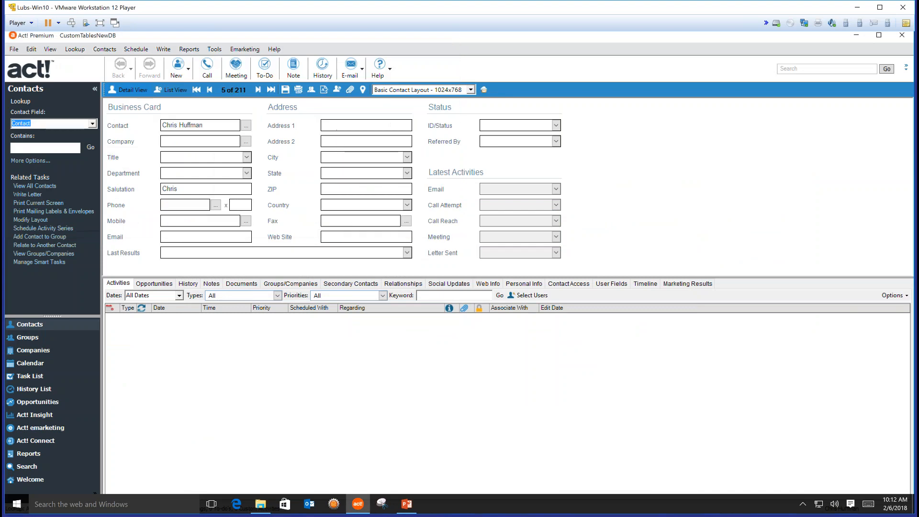
click(901, 35)
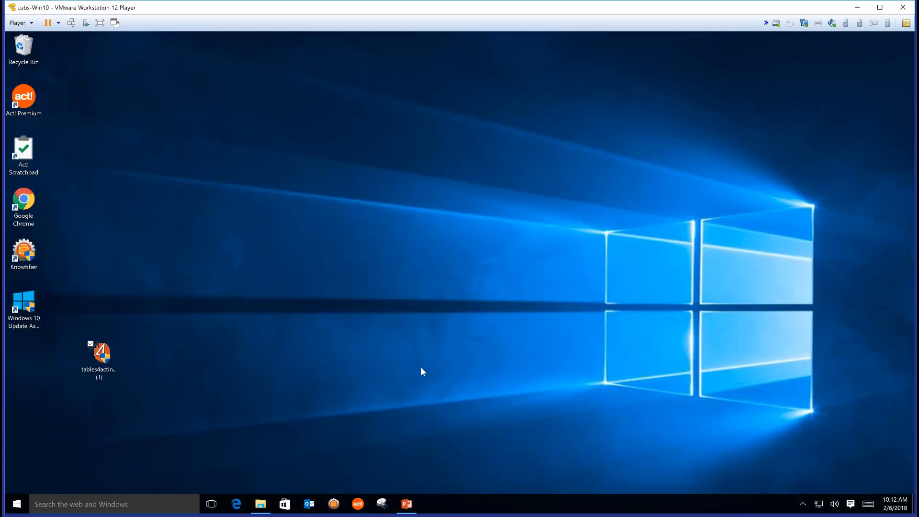
click(421, 368)
- Launch the Tables4Act installer from the desktop, allow it to make changes, and accept English as the installer language
click(104, 355)
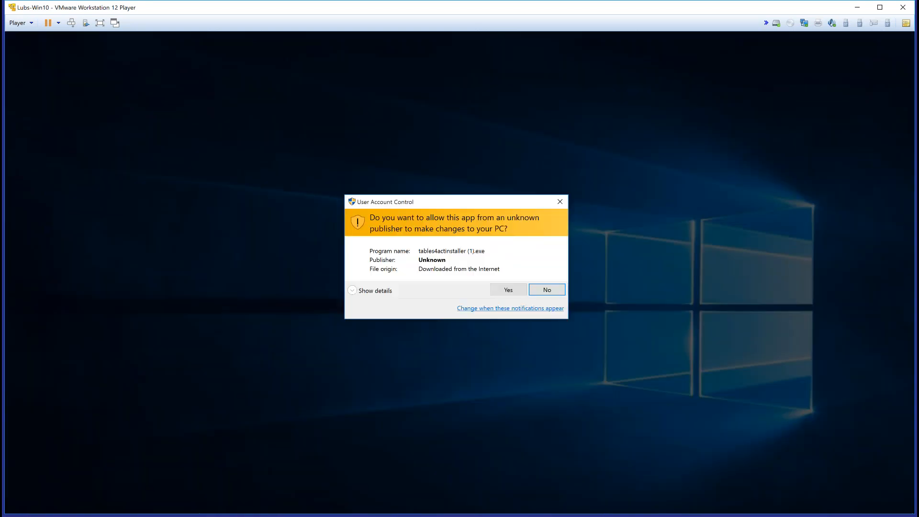
click(511, 287)
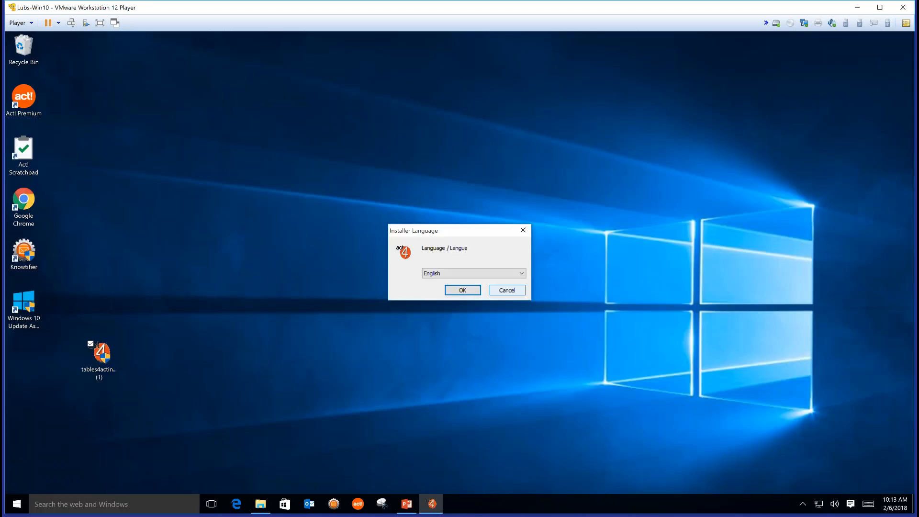
click(521, 274)
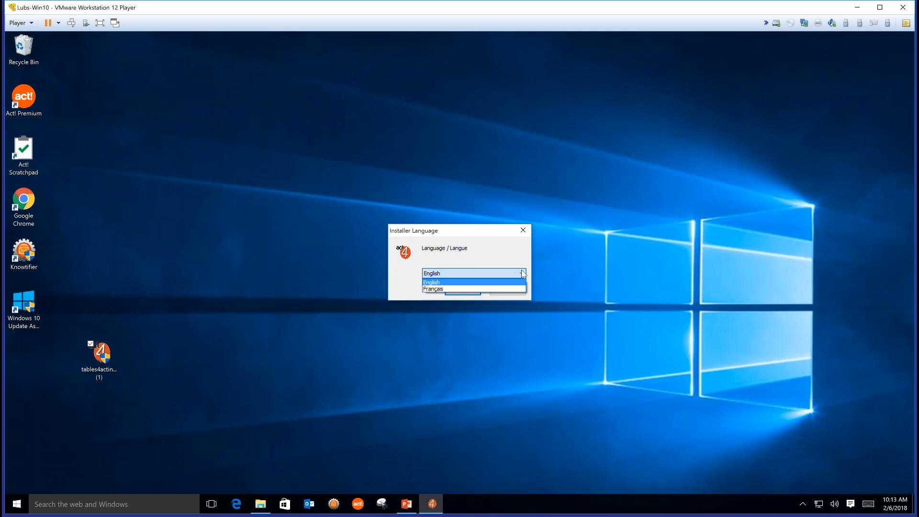
click(522, 273)
click(466, 290)
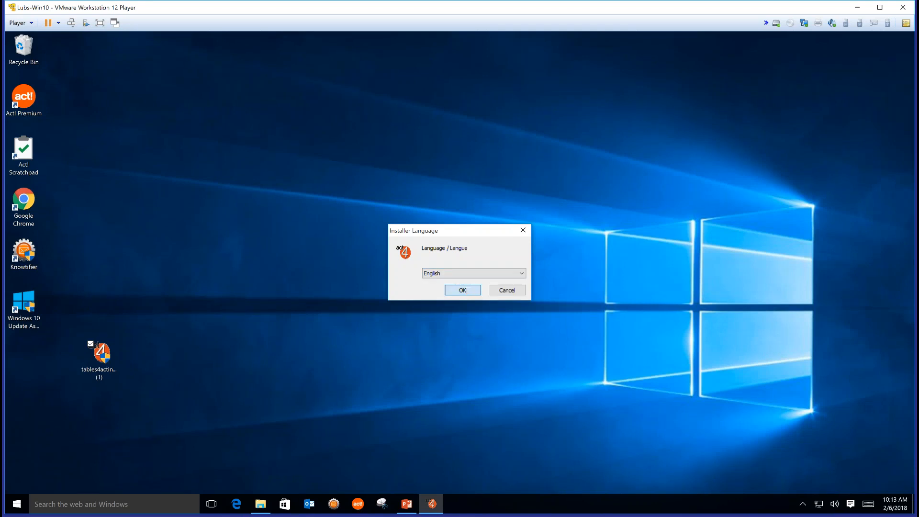
click(466, 290)
- Install the Tables4Act component in the default Act for Windows Plugins folder and finish the setup
click(526, 351)
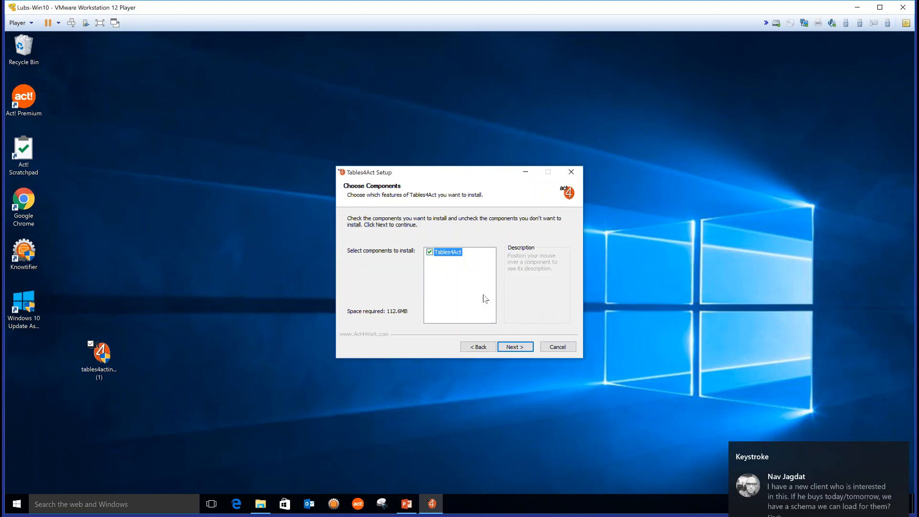
click(516, 346)
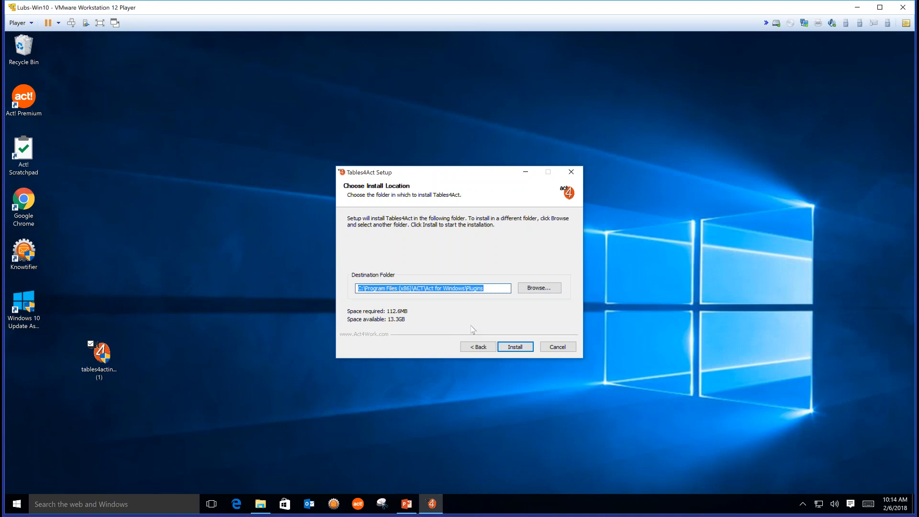
click(516, 347)
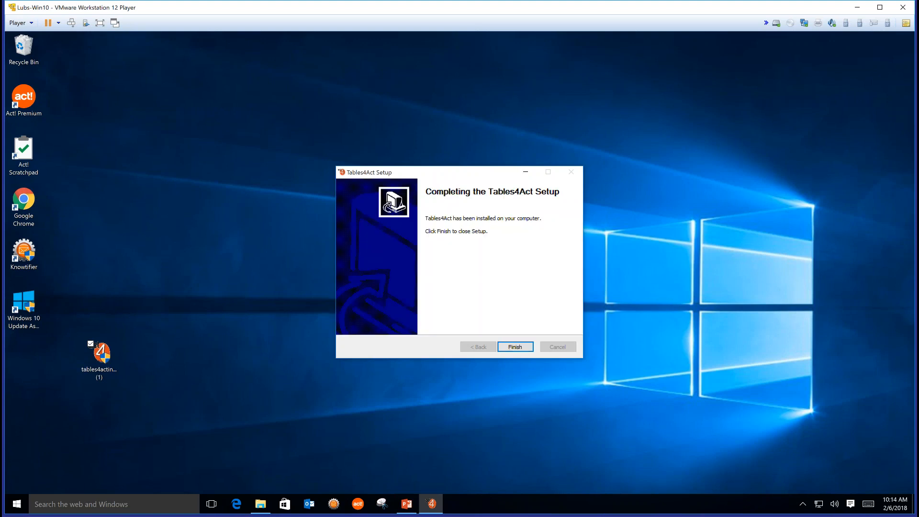
click(515, 346)
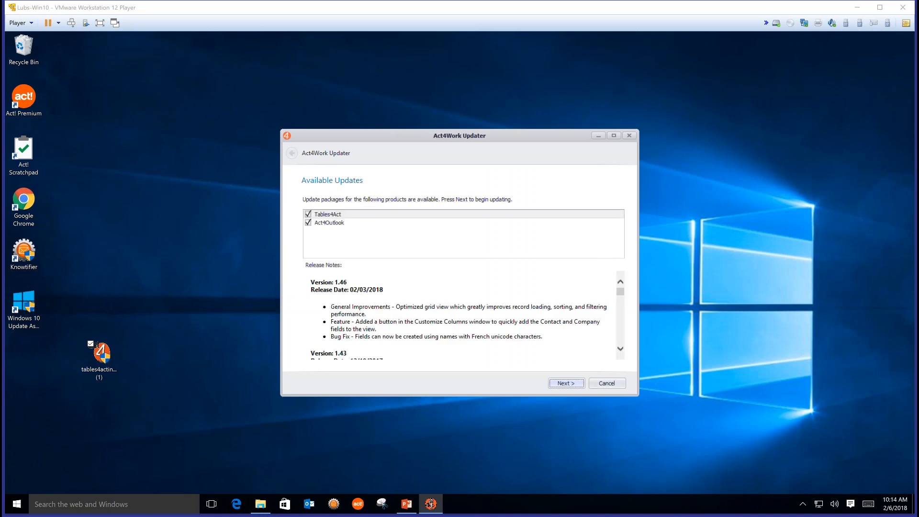
- Exclude Act4Outlook from the available updates, update only Tables4Act, and close the updater
click(307, 223)
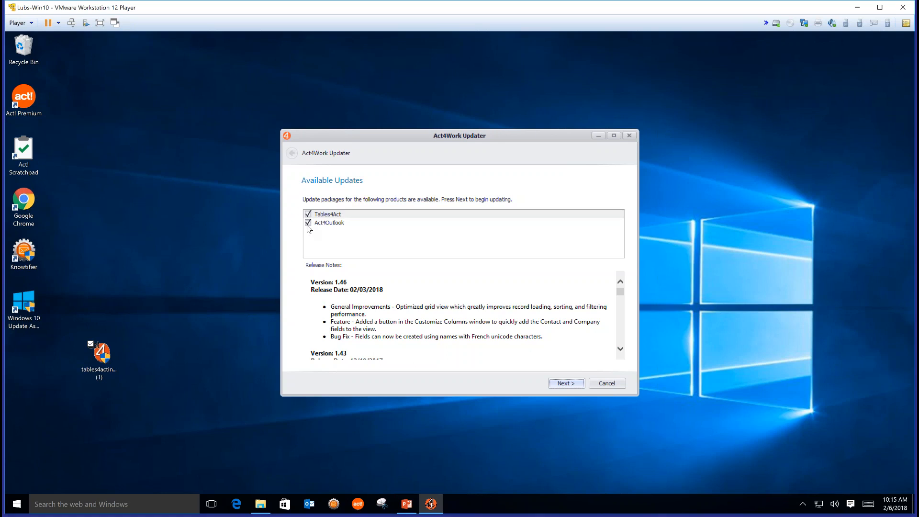
click(308, 223)
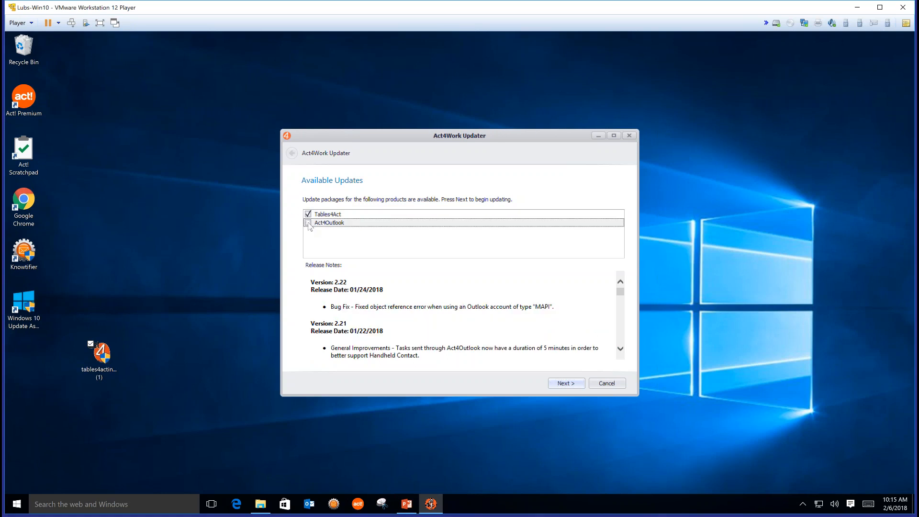
click(348, 215)
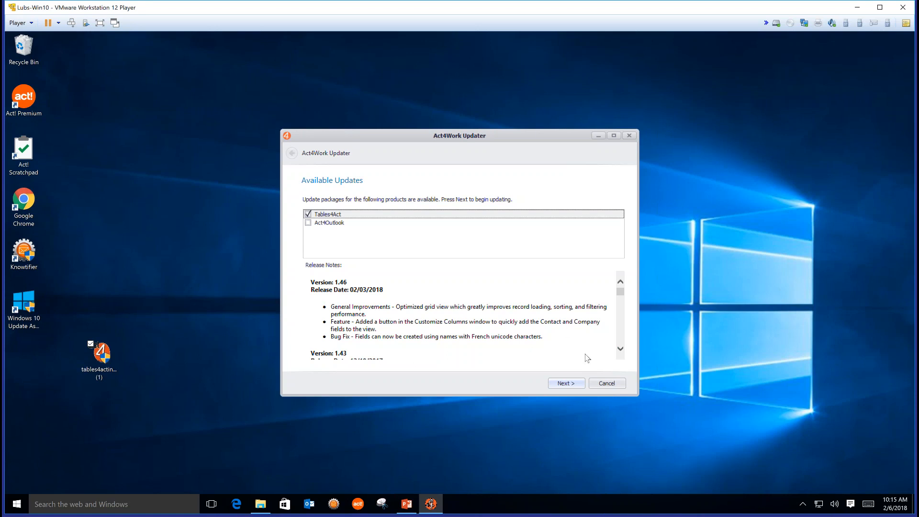
click(573, 384)
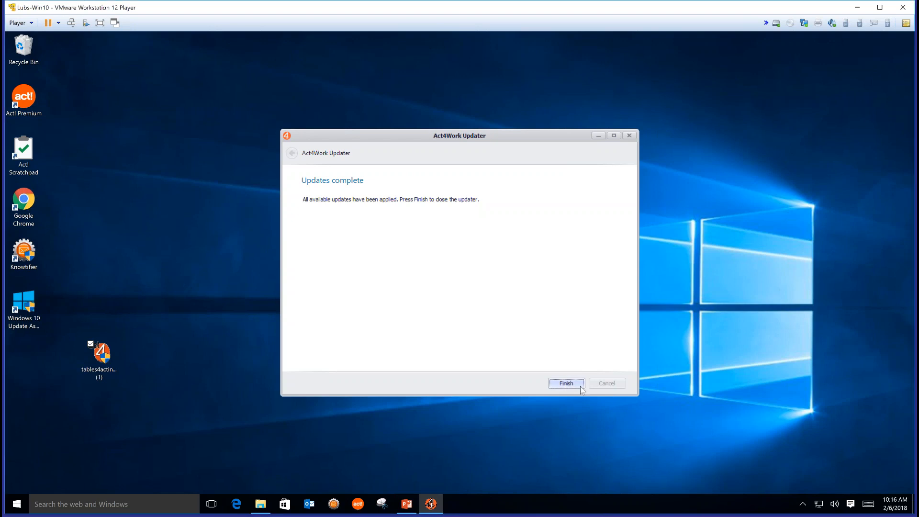
key(Return)
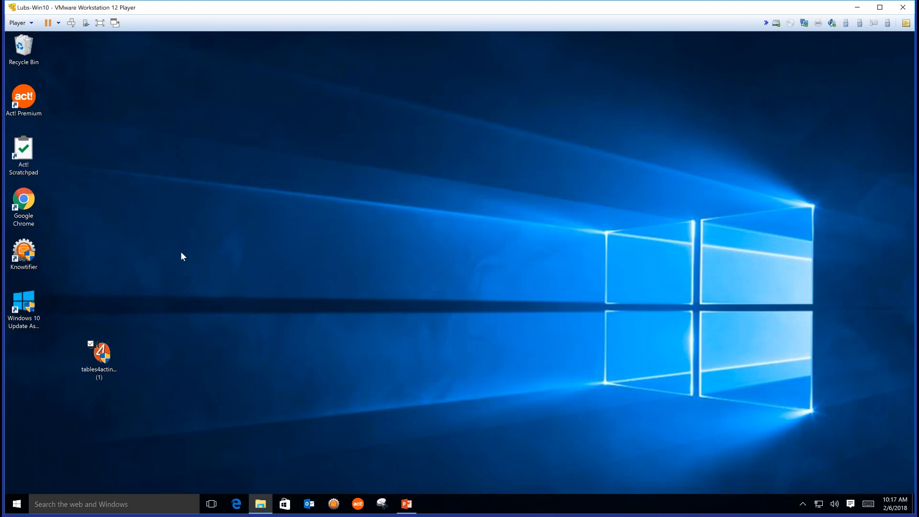
- Start Act! Premium and dismiss the Quoting4Act and Mailmerge4Act activation dialogs without activating
click(24, 98)
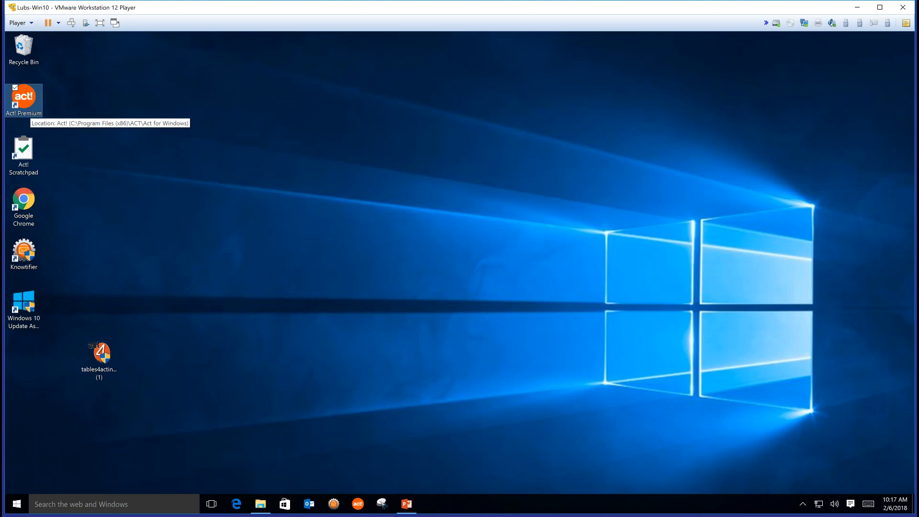
double_click(23, 98)
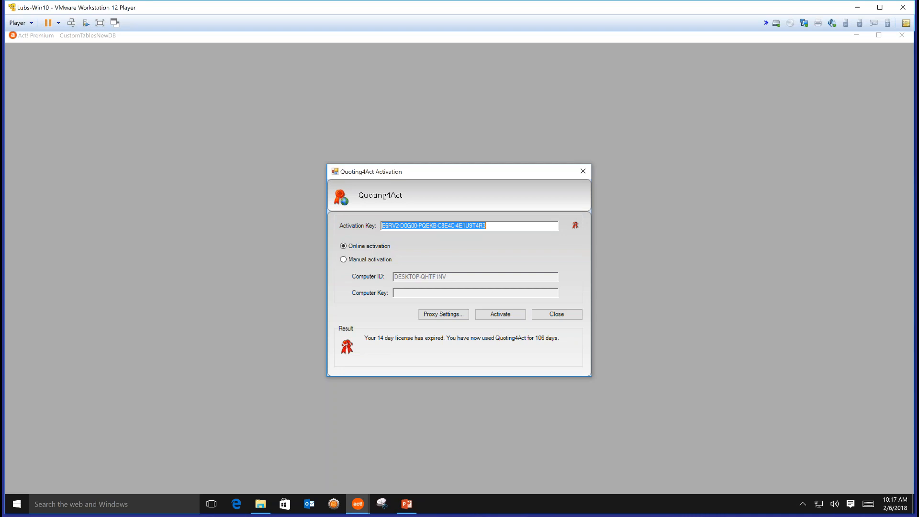
click(537, 315)
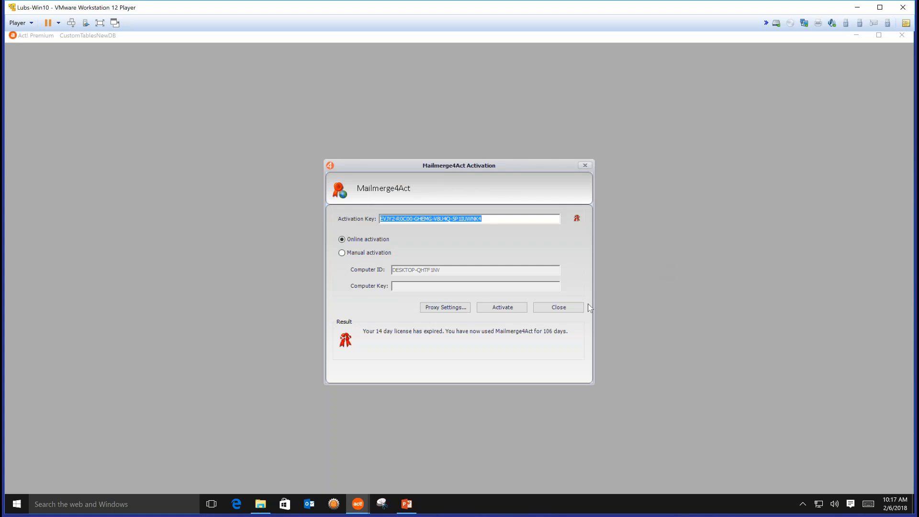
click(580, 308)
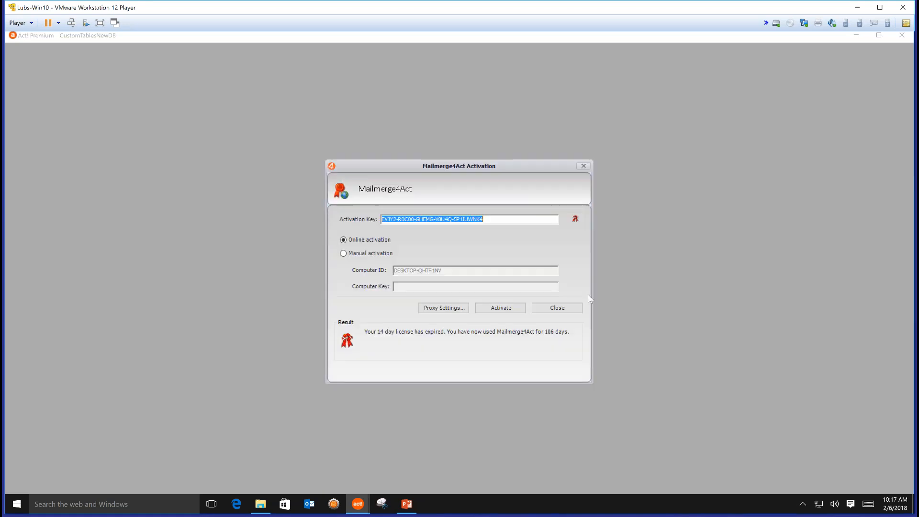
click(578, 309)
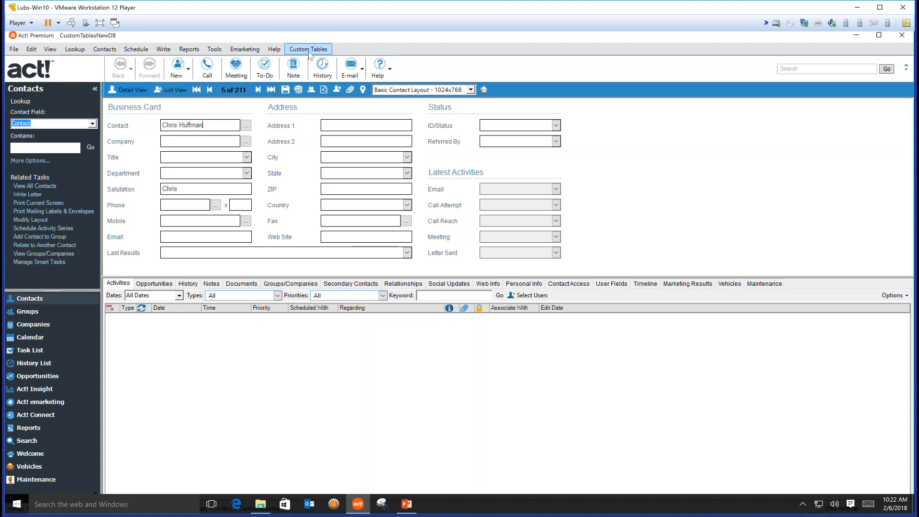
- Look at the Vehicles and Maintenance custom table records linked to the current contact
click(729, 283)
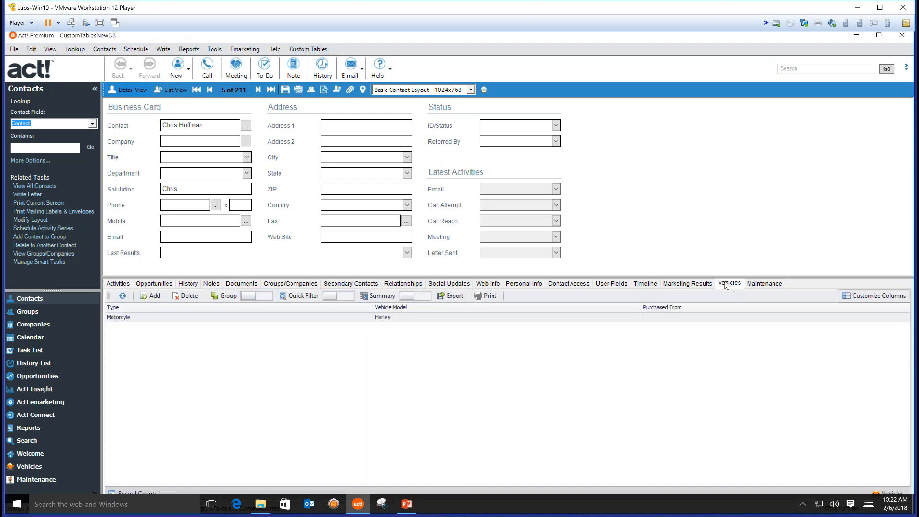
click(758, 286)
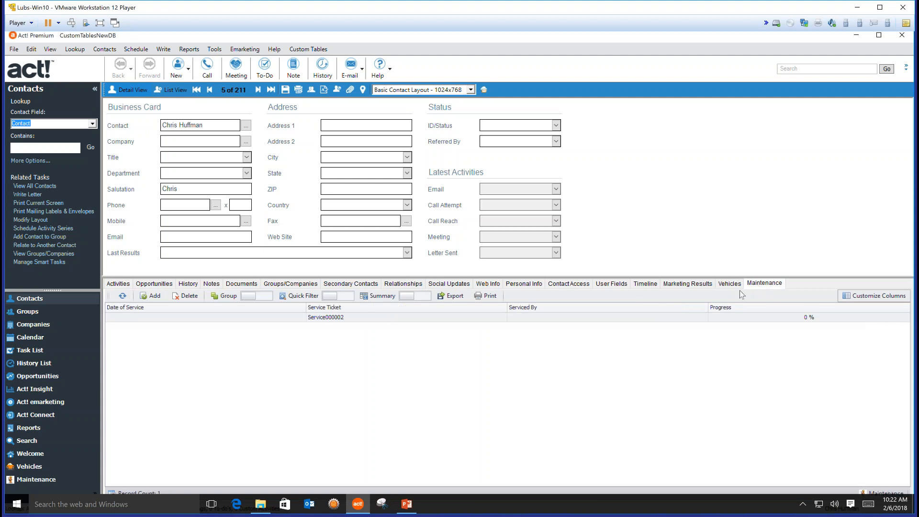
click(736, 286)
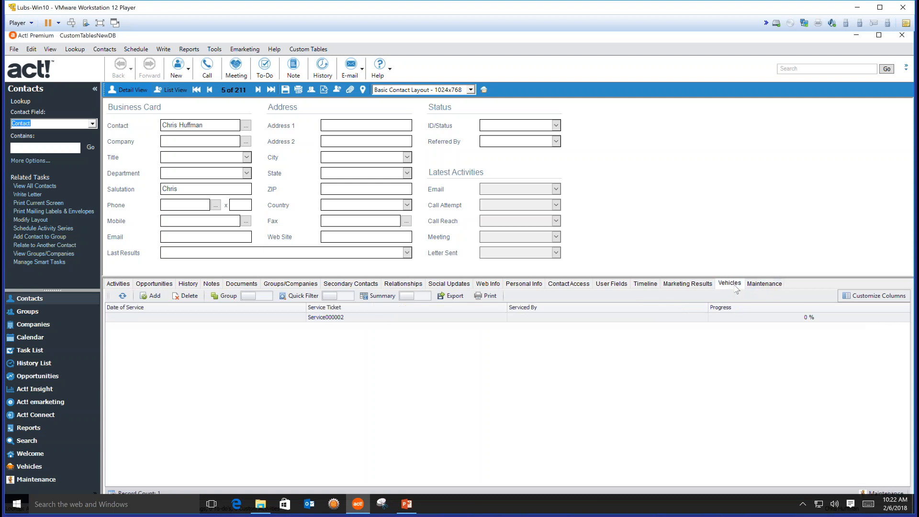
- Look through the database-wide Vehicles and Maintenance record lists, ending on Vehicles
click(28, 466)
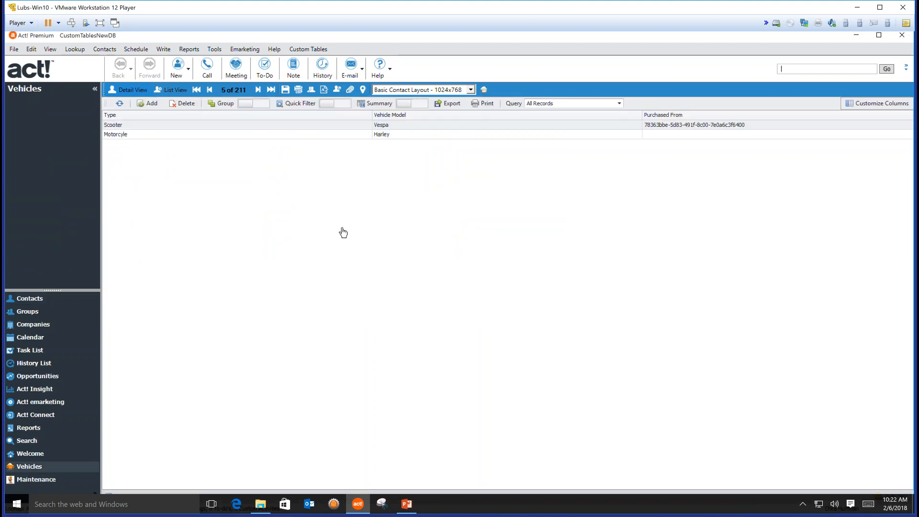
click(31, 481)
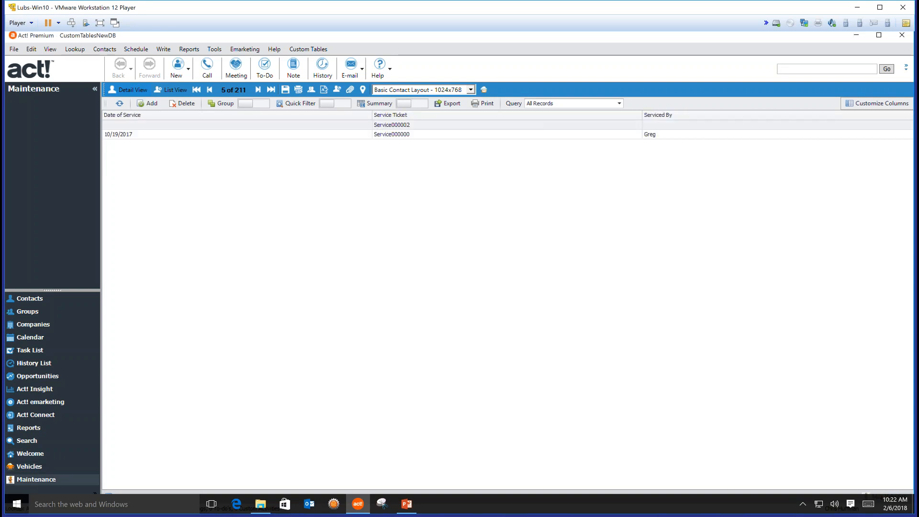
click(27, 467)
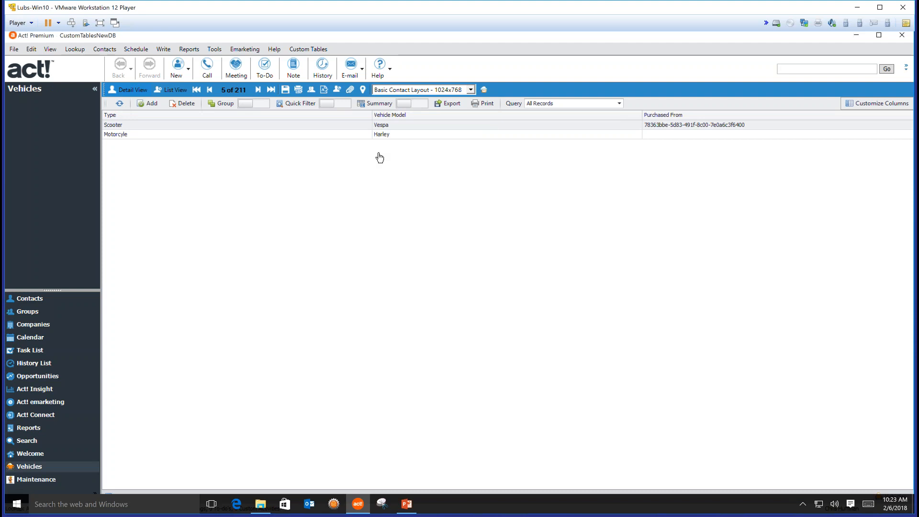
- Open the Vespa scooter's vehicle record, move its window clear of the navigation area, and view its record details
click(392, 127)
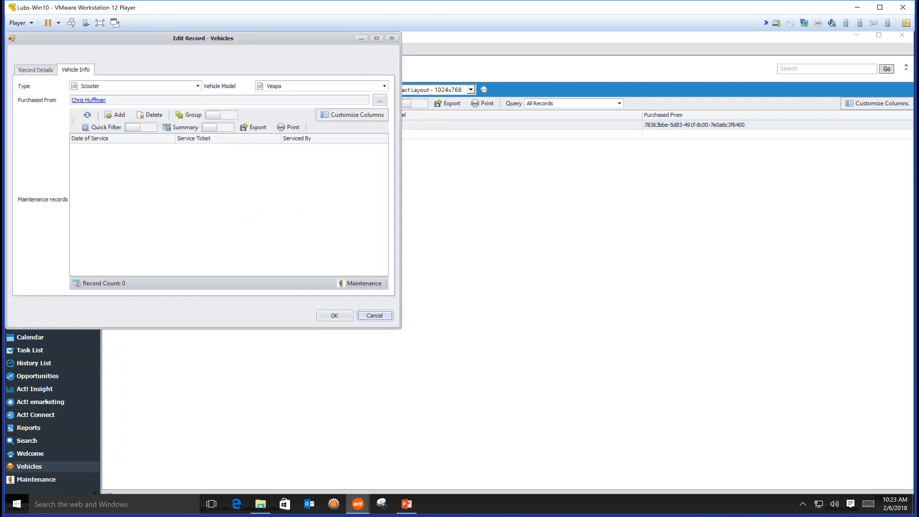
drag(246, 37, 434, 51)
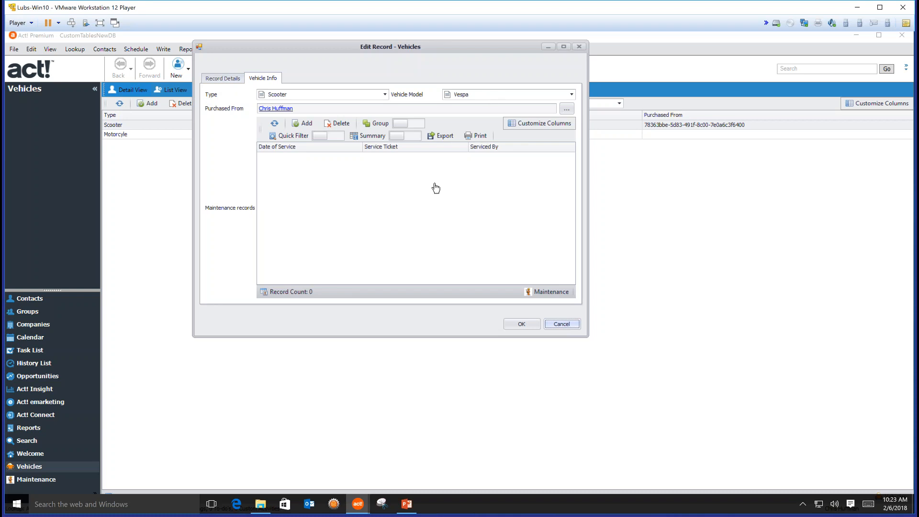
click(223, 79)
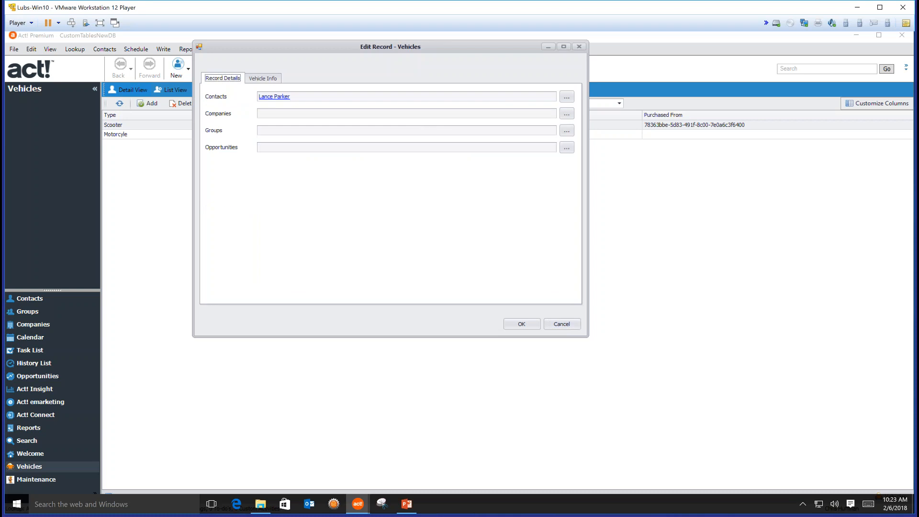
- Close the vehicle record without saving, and view the info and record details of the Service000000 maintenance record before closing it
click(253, 78)
click(564, 327)
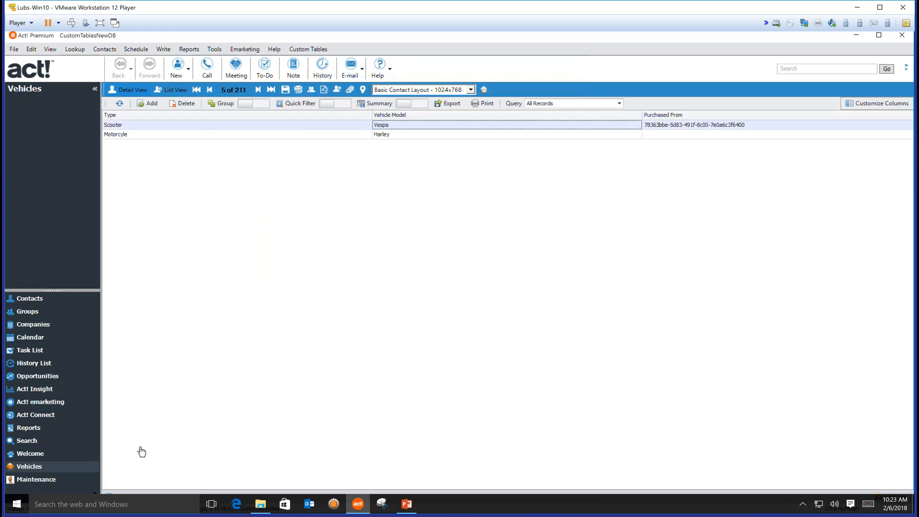
click(41, 479)
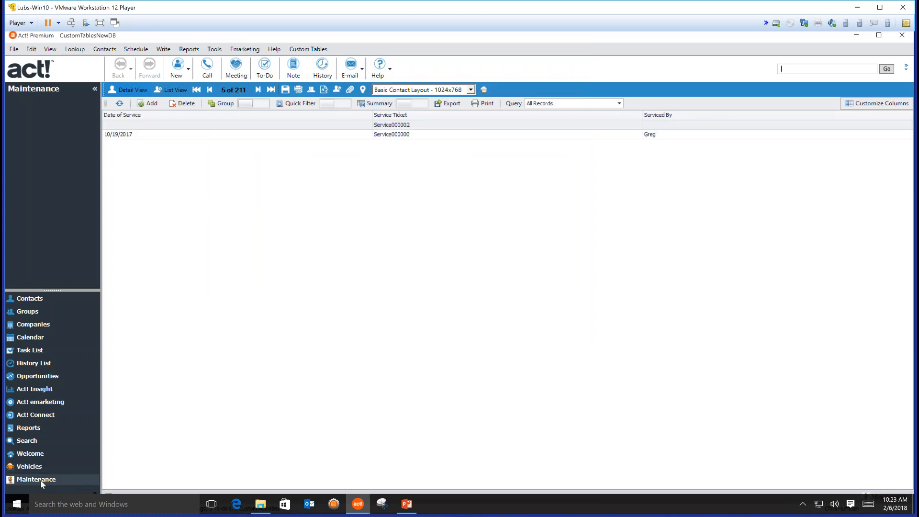
click(390, 134)
double_click(390, 134)
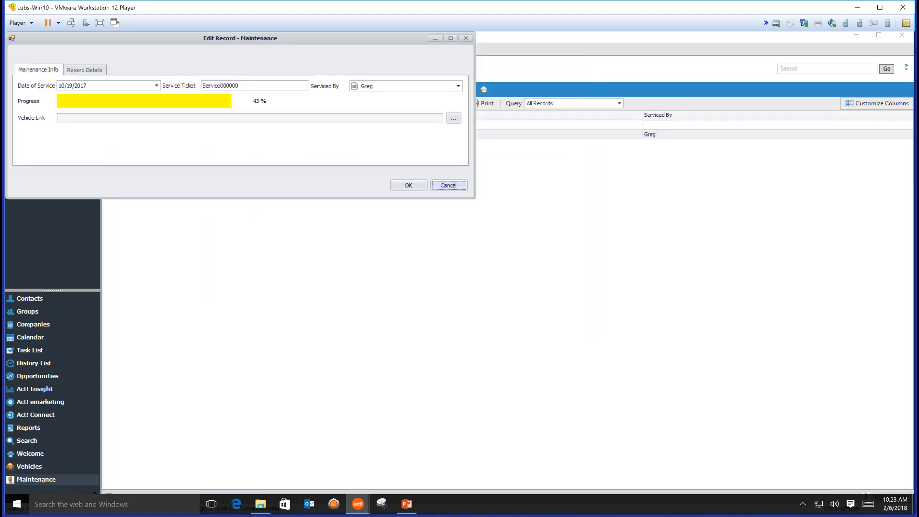
click(85, 70)
click(448, 185)
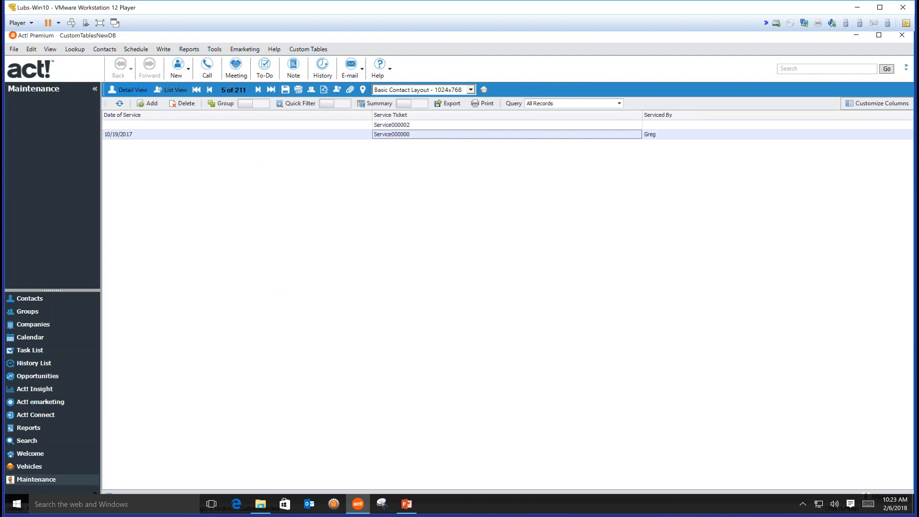
- Switch to PowerPoint to look at the group insurance slide, and return to Act! Premium
click(405, 510)
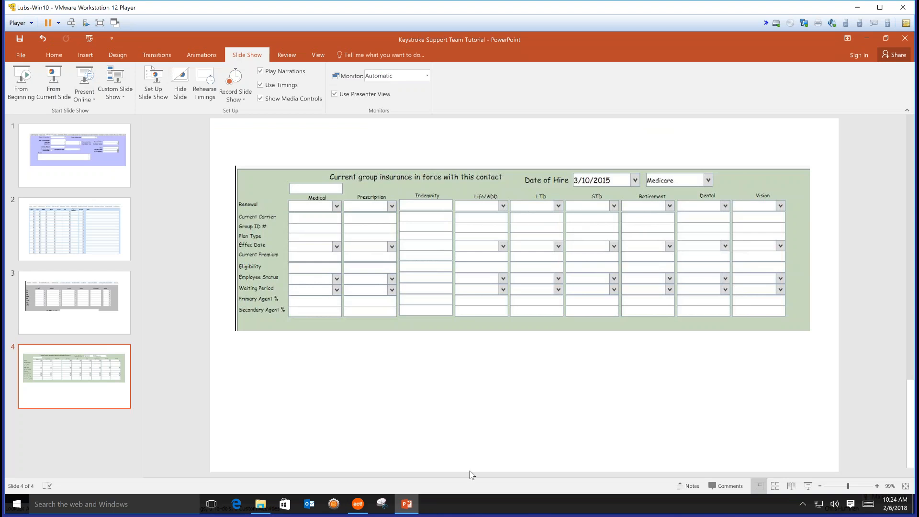
click(359, 508)
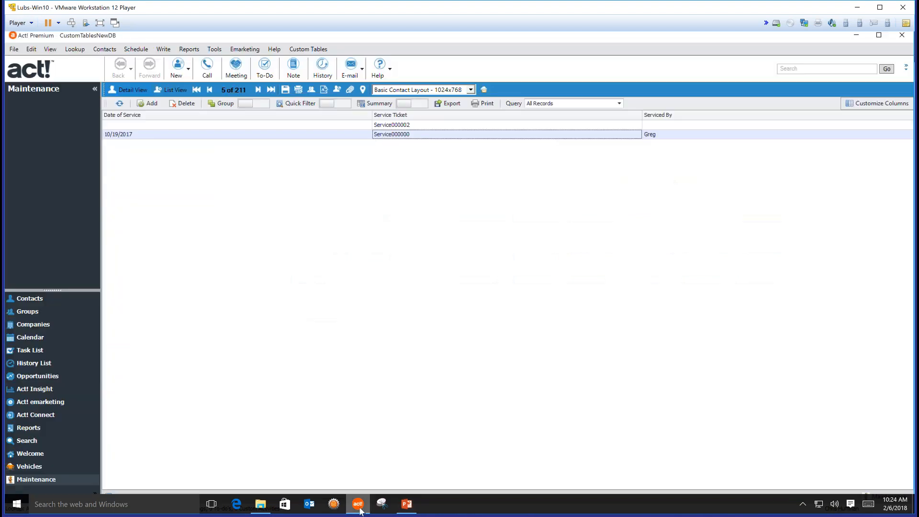
- Try the Dark, Green, Silver and Caramel themes on the custom tables in turn
click(305, 49)
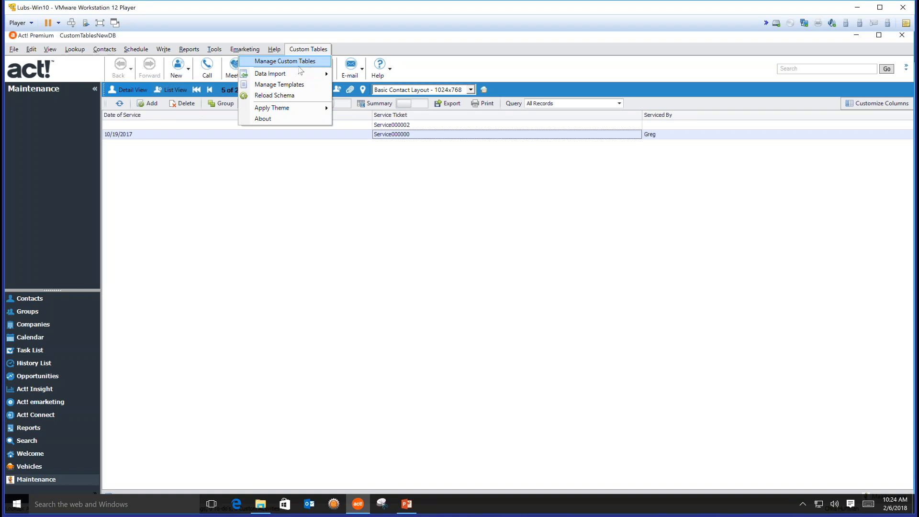
mouse_move(287, 76)
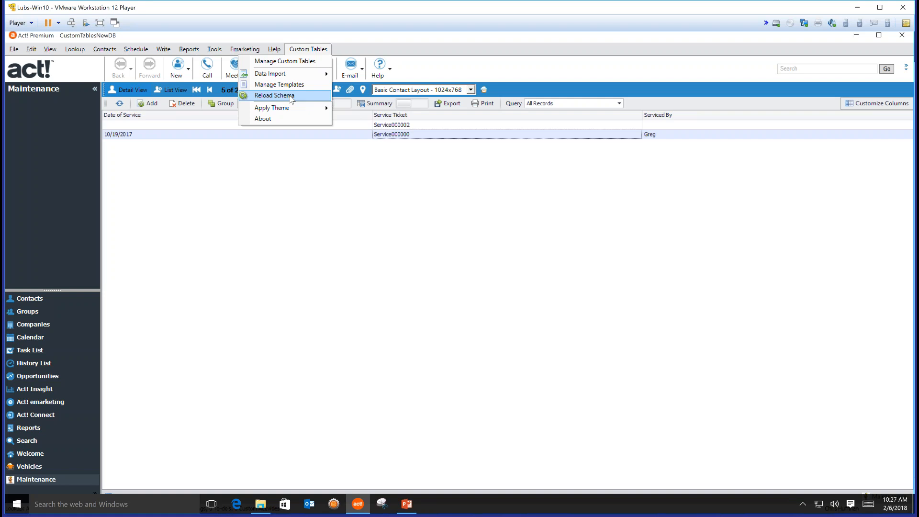
mouse_move(292, 109)
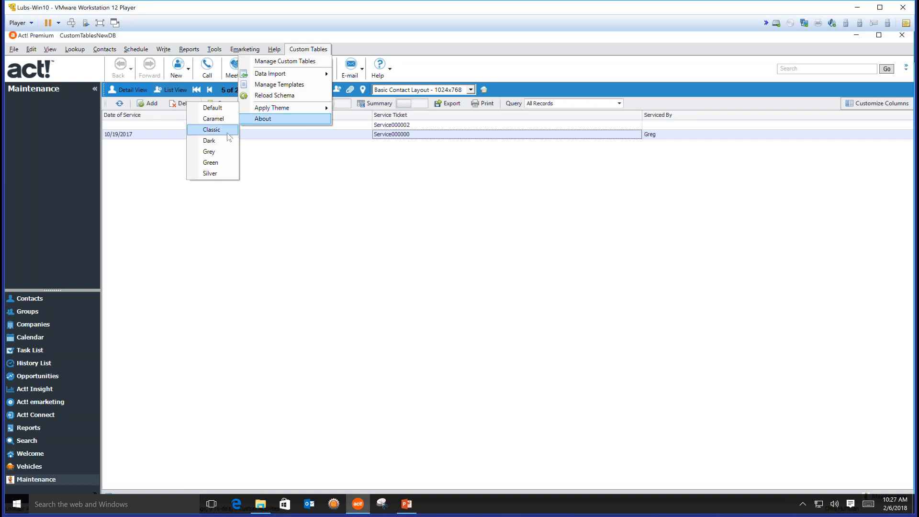
click(209, 141)
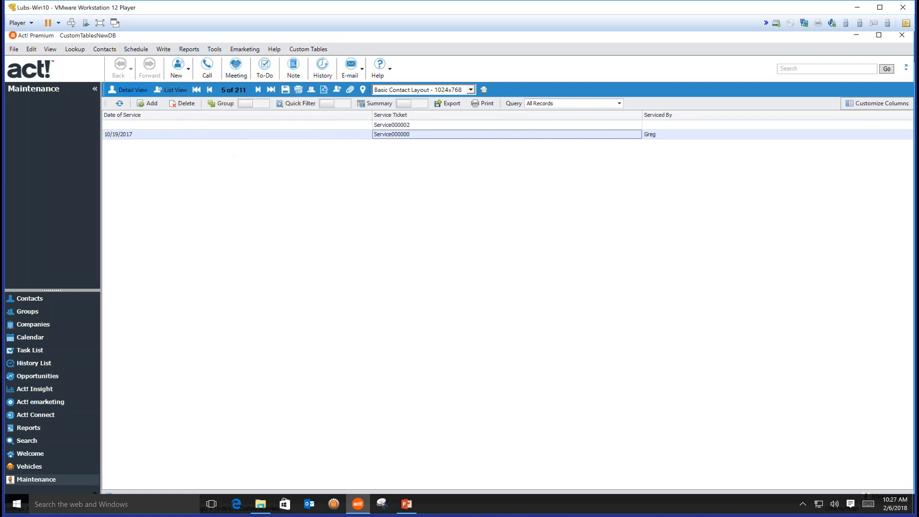
click(308, 49)
mouse_move(326, 110)
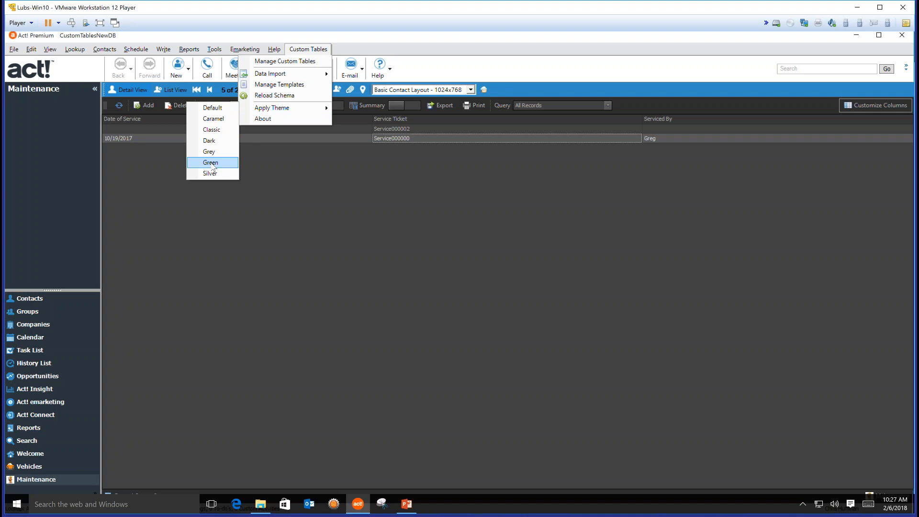
click(211, 163)
click(322, 48)
mouse_move(304, 112)
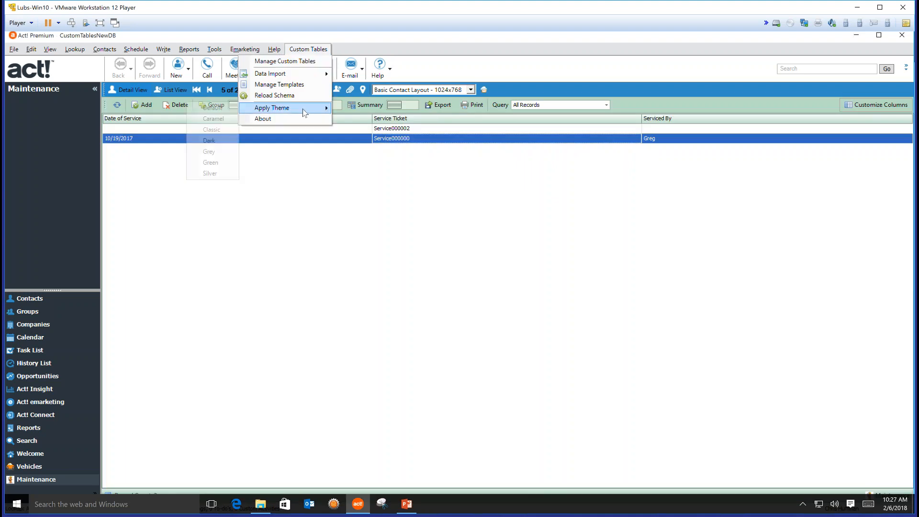
click(221, 175)
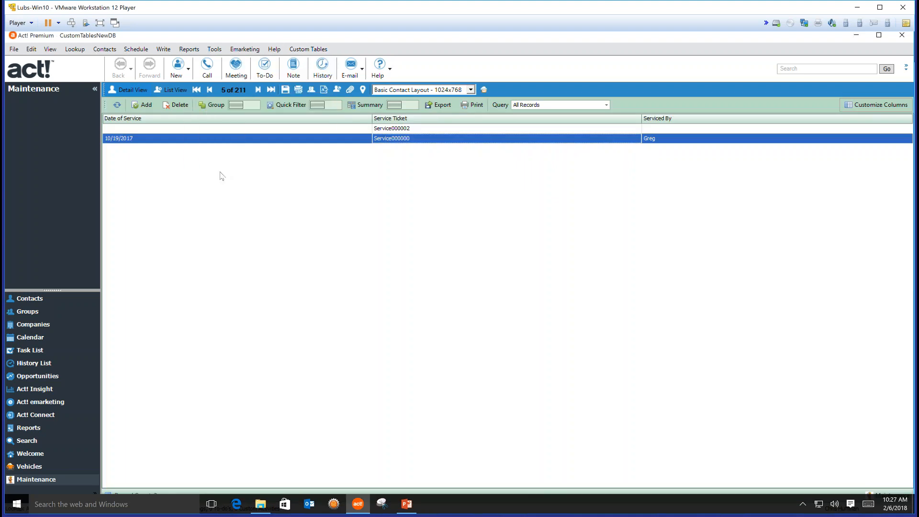
click(318, 51)
mouse_move(312, 109)
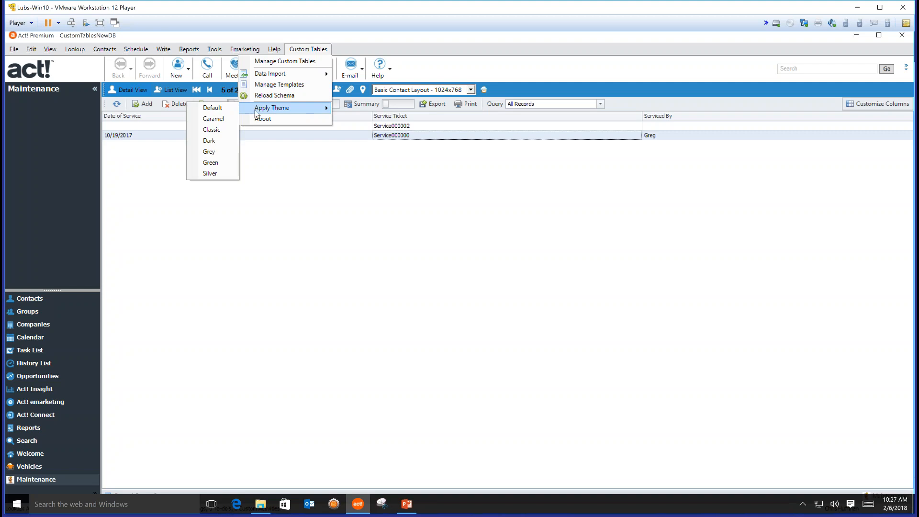
click(226, 124)
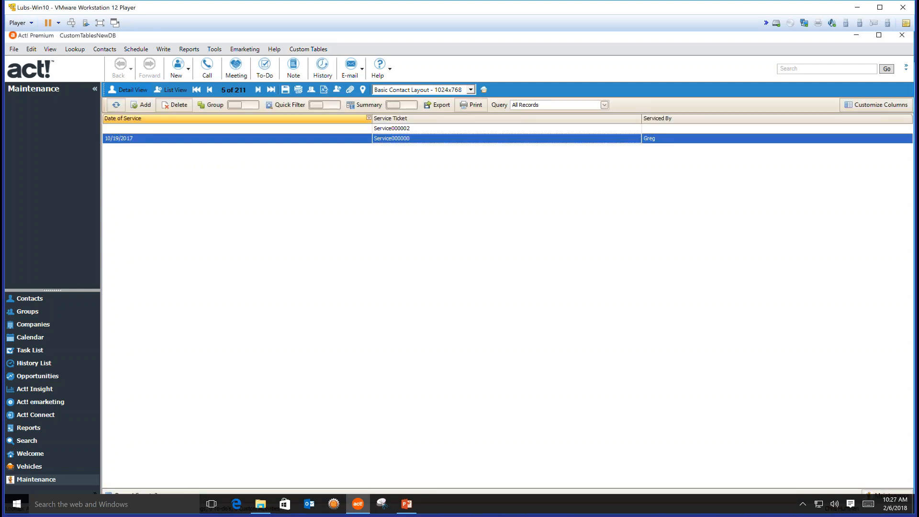
- Apply the Classic theme to the custom tables
click(318, 48)
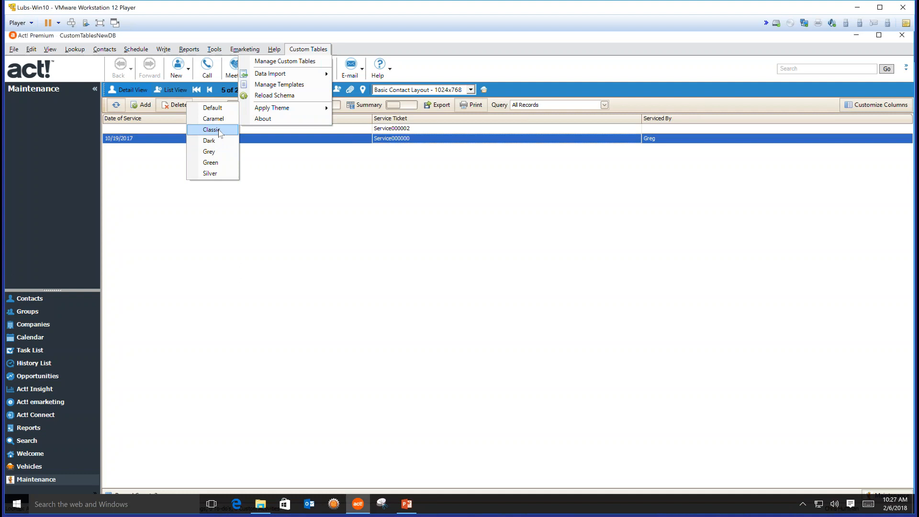
click(219, 131)
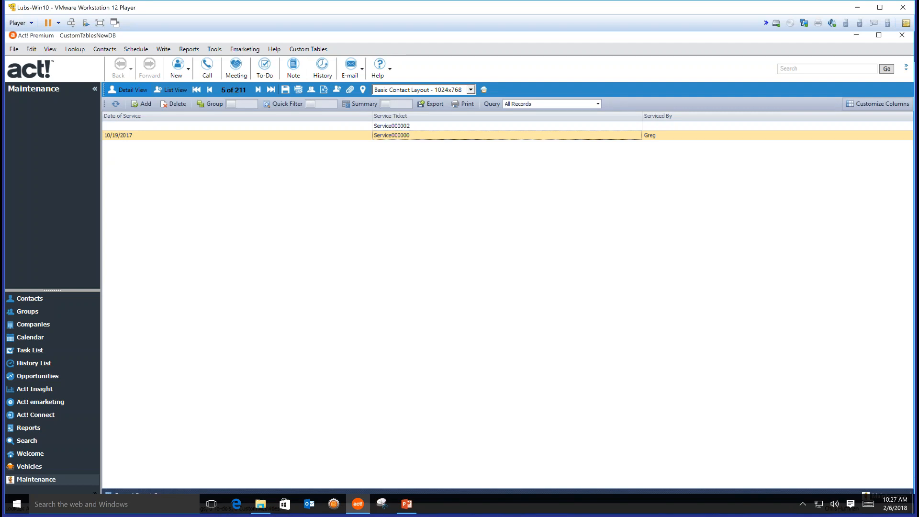
- Look at the Custom Tables add-on's license, version and subscription information, and close it
click(308, 50)
click(302, 119)
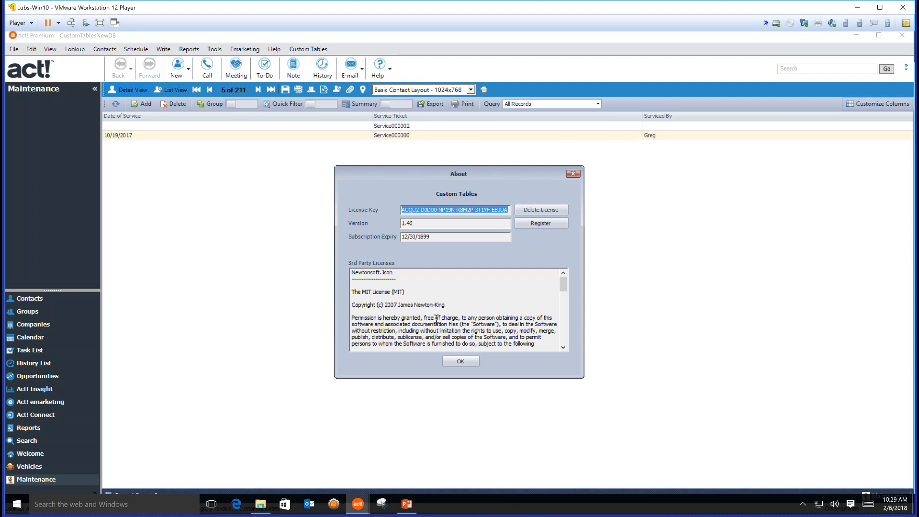
click(460, 361)
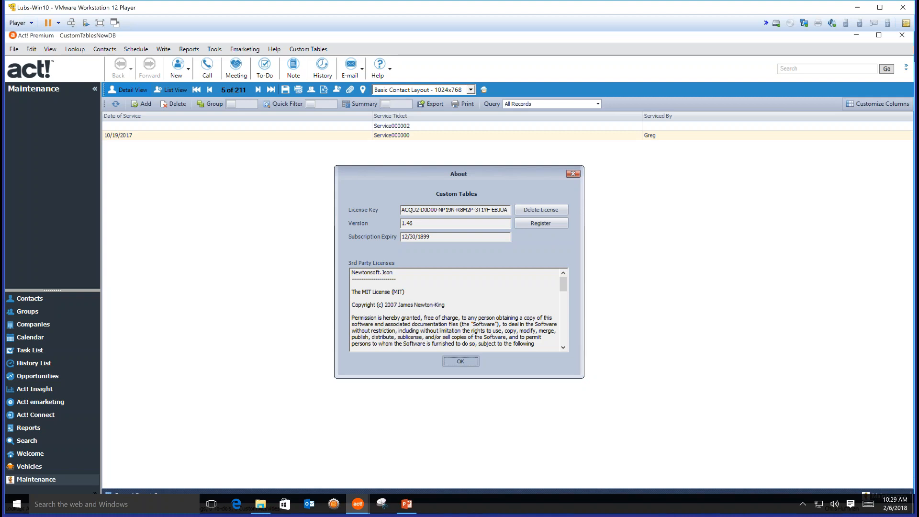
- Start a new custom table named Insurance, shown in the navbar and as a contact, group, company and opportunity tab
click(309, 50)
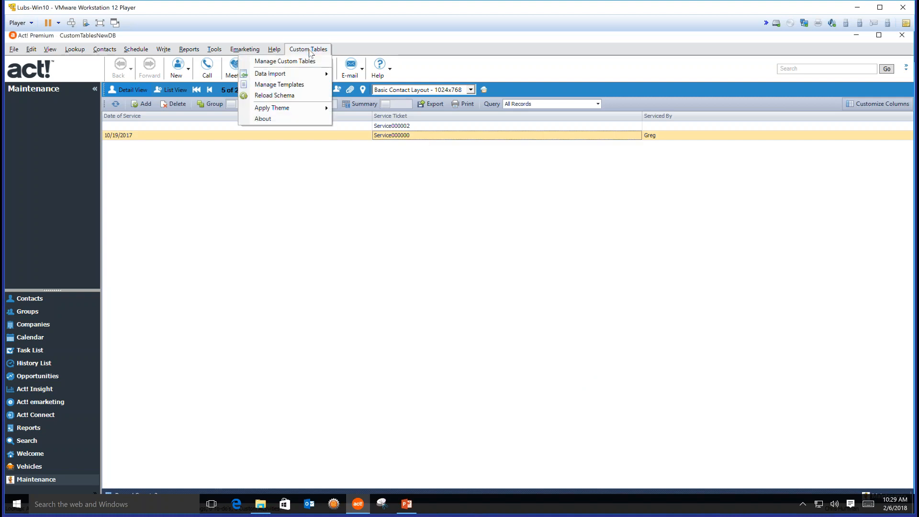
click(304, 62)
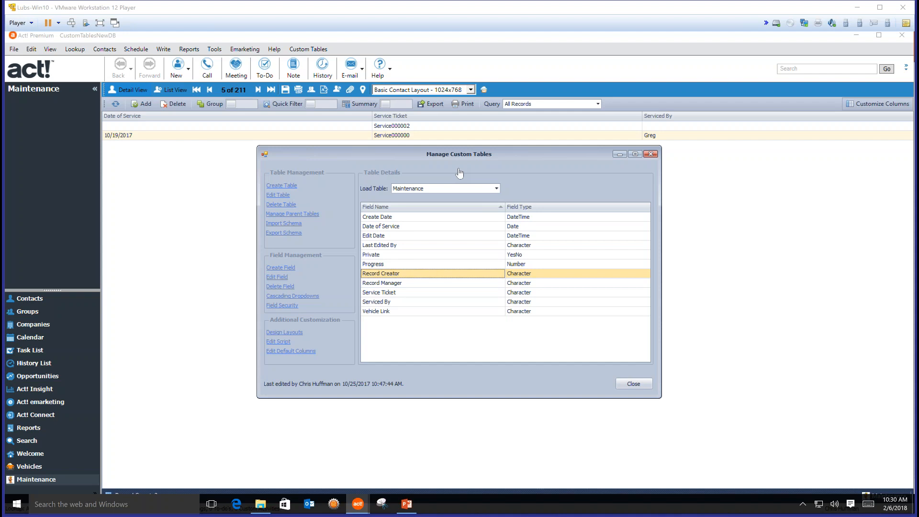
click(285, 186)
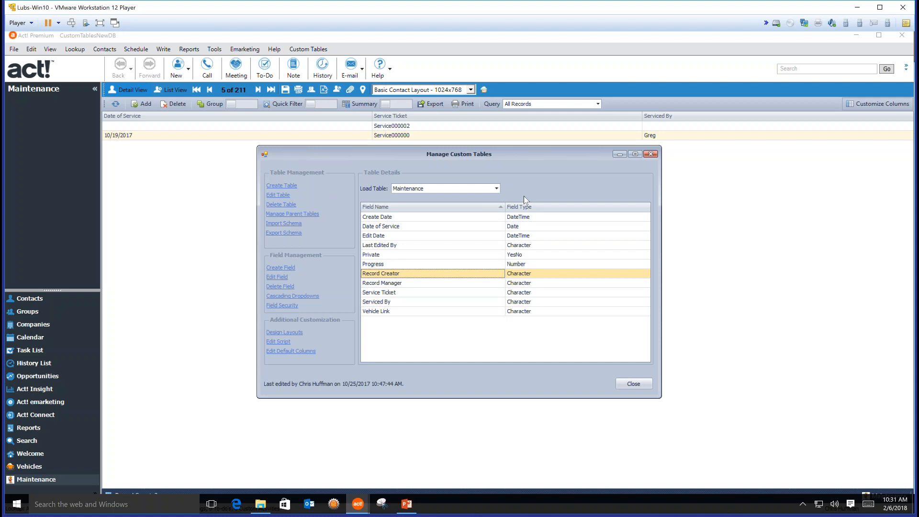
drag(449, 155, 480, 149)
click(315, 180)
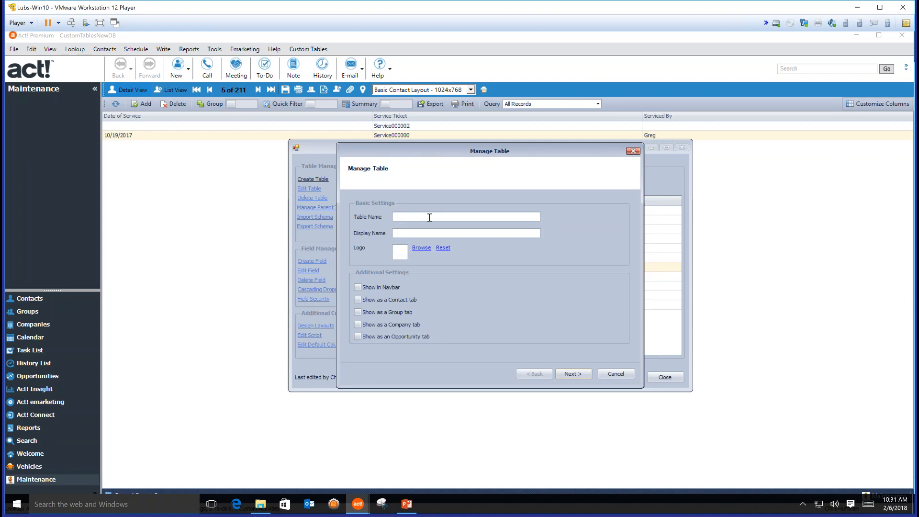
text(Insurance)
click(395, 290)
click(397, 301)
click(402, 314)
click(404, 327)
click(405, 336)
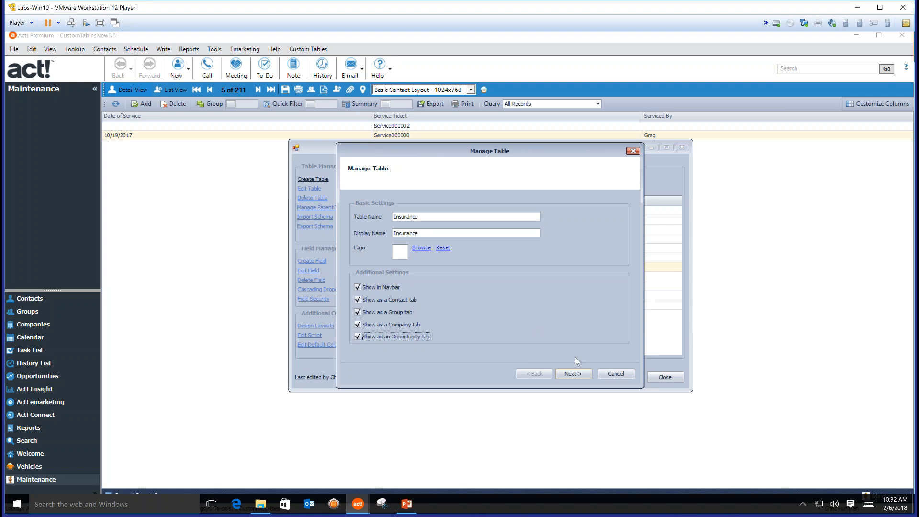
- Link the Insurance table to opportunities in addition to contacts and companies, and finish creating it
click(574, 374)
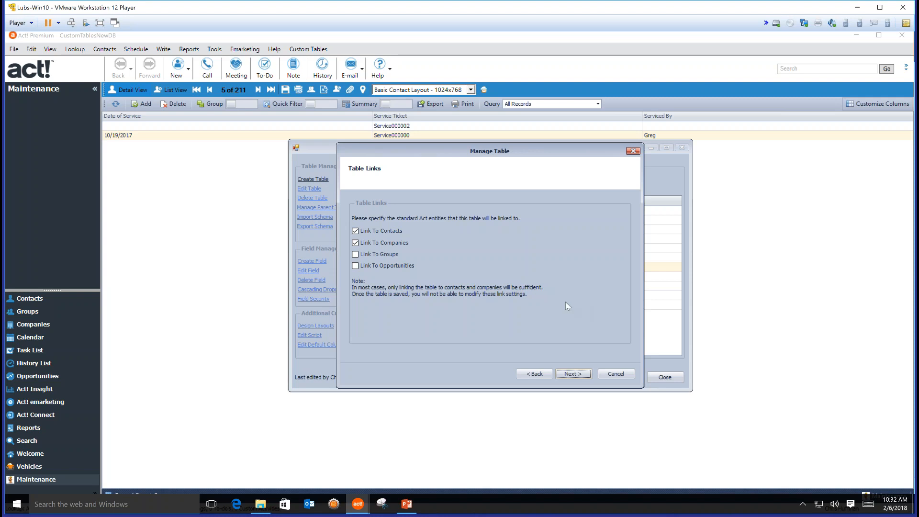
click(371, 267)
click(573, 375)
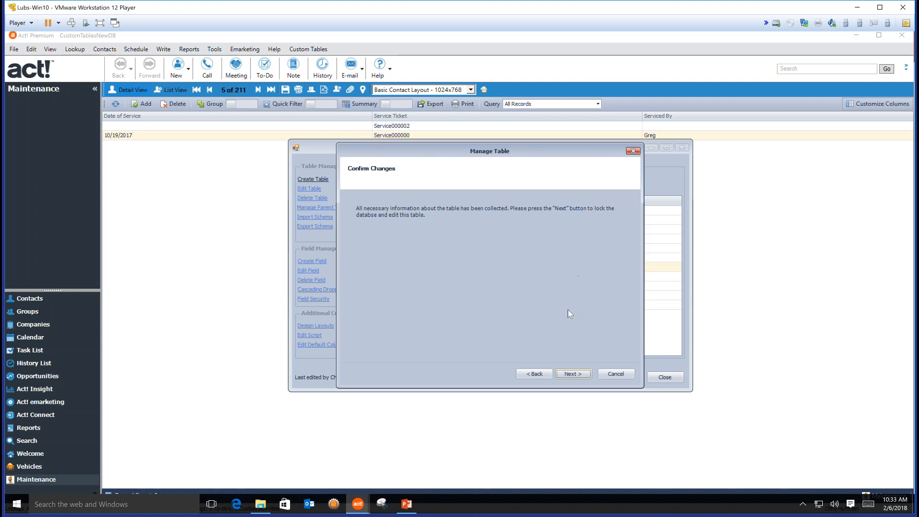
click(573, 372)
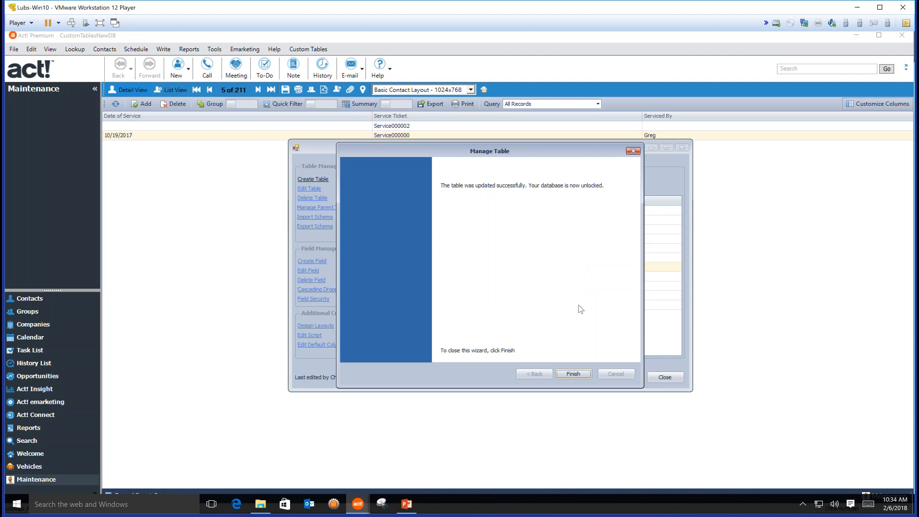
click(566, 376)
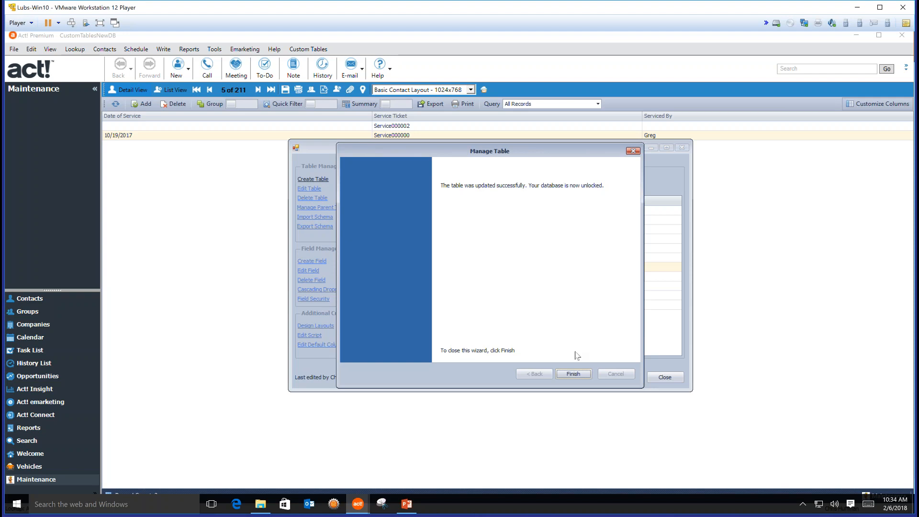
click(574, 375)
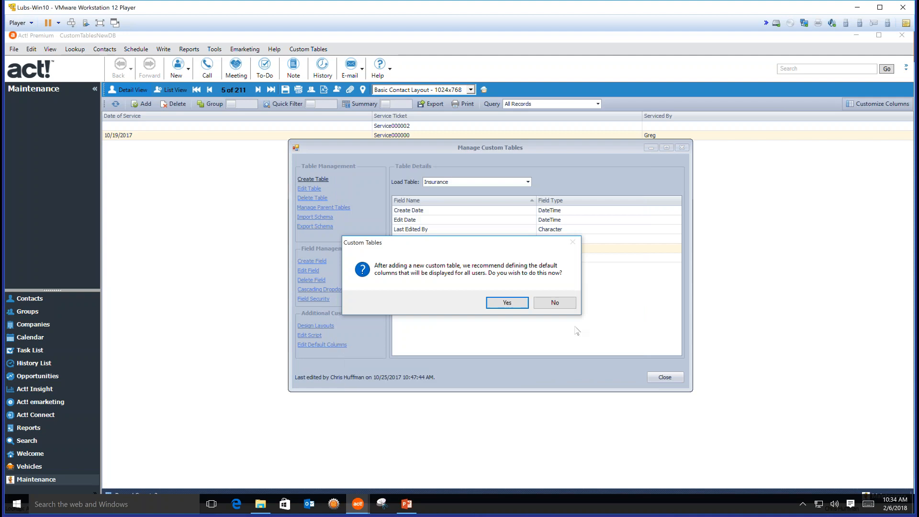
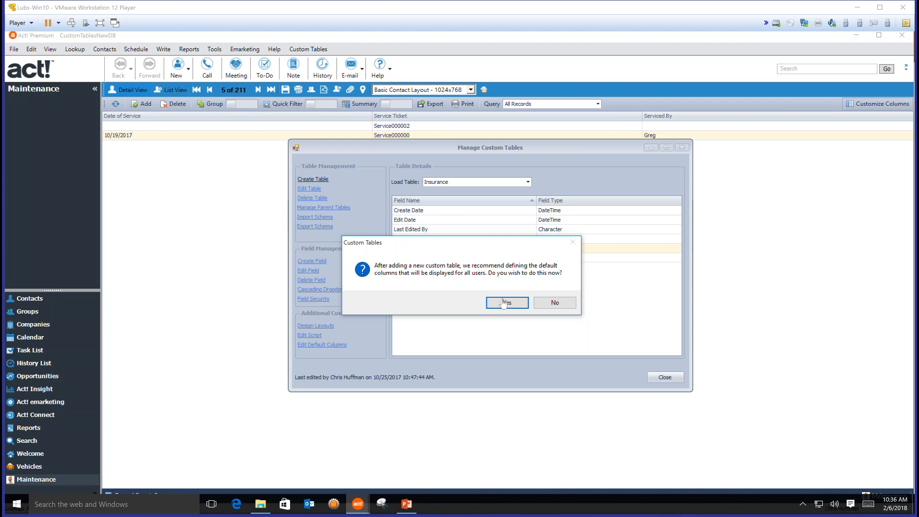
- Look at the default column setup for the Insurance table and leave it without selecting any fields
click(503, 303)
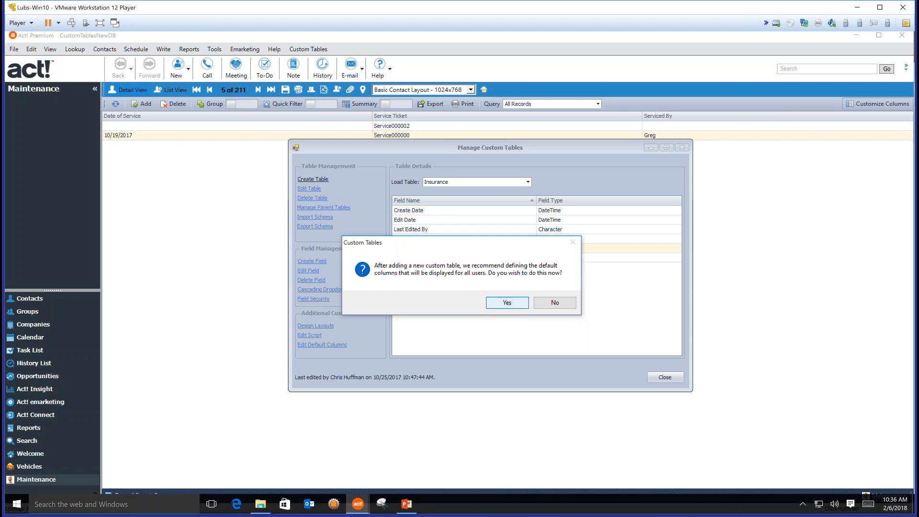
click(506, 304)
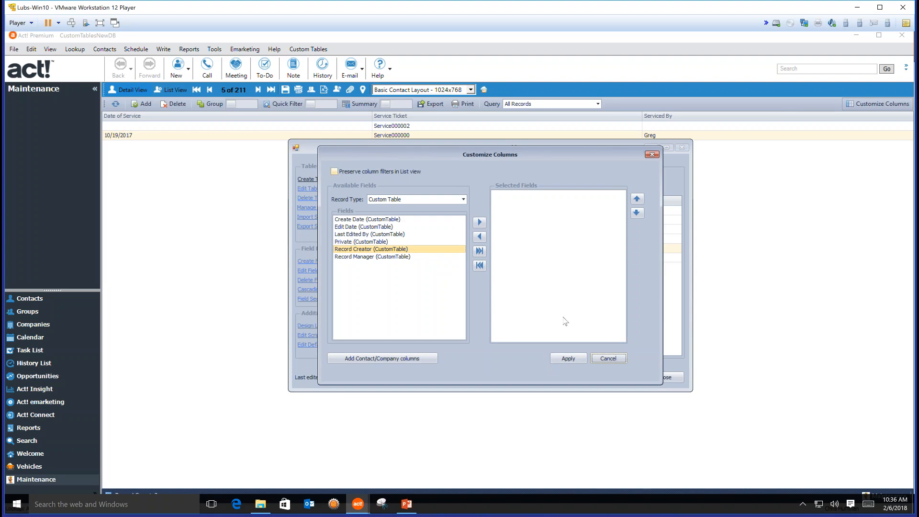
click(605, 359)
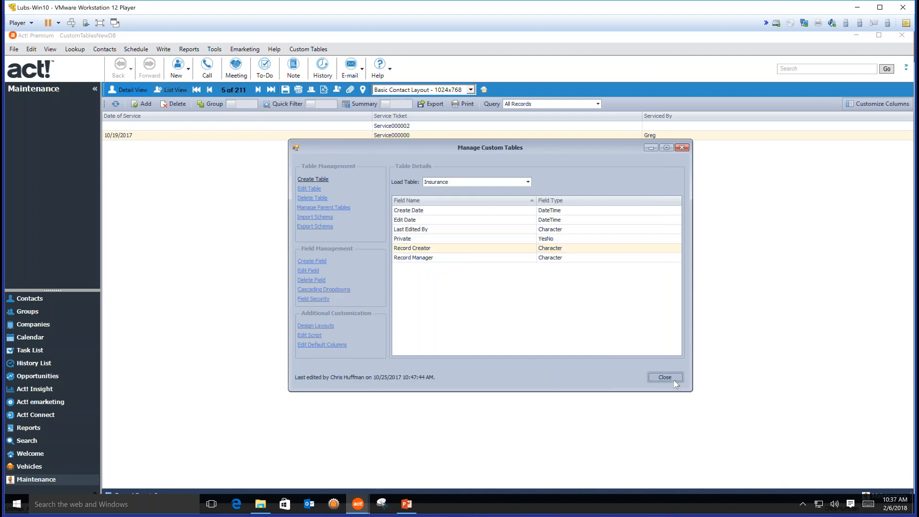
- Close the custom table manager and view the current contact's Insurance records
click(674, 381)
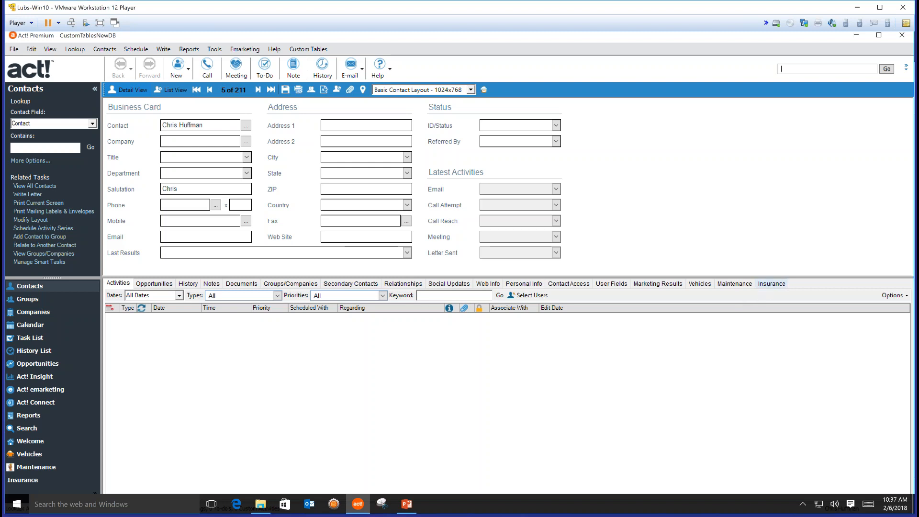
click(771, 284)
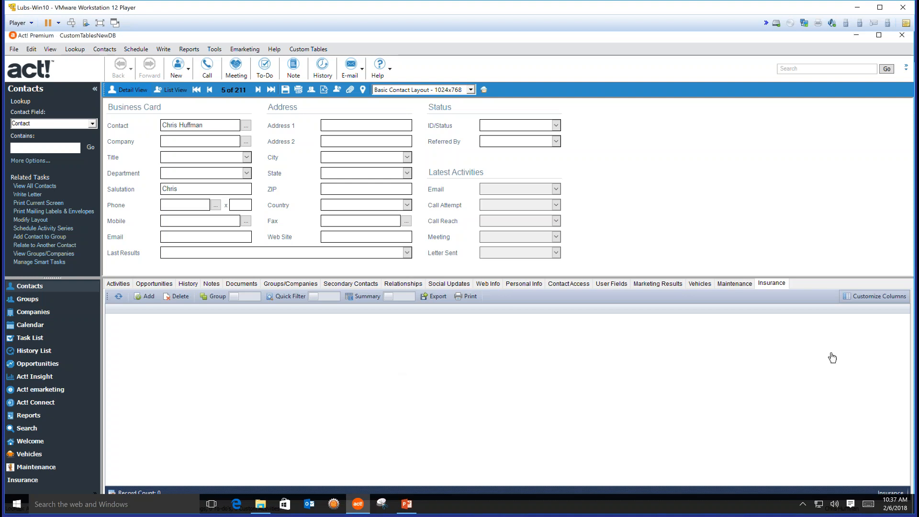
- Add the Create Date and Record Creator columns to the Insurance list and apply the column setup
click(874, 296)
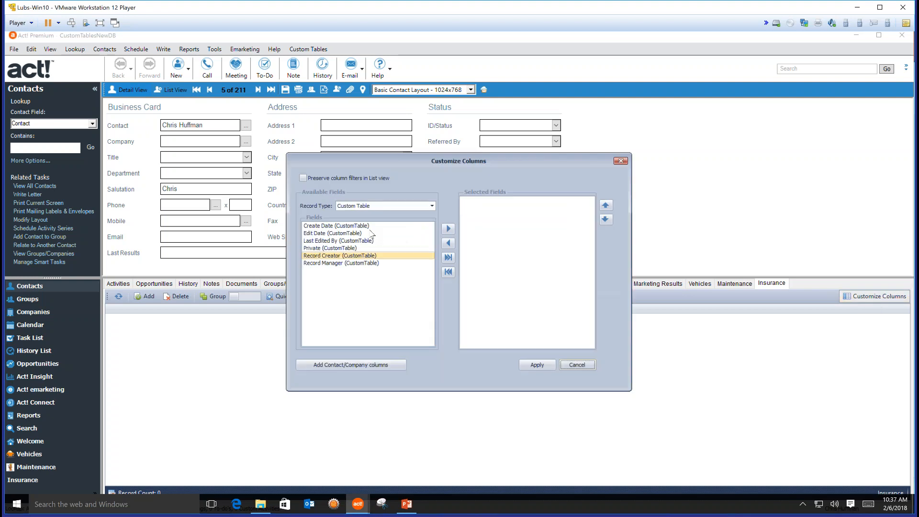
double_click(337, 226)
click(334, 240)
double_click(337, 248)
click(537, 366)
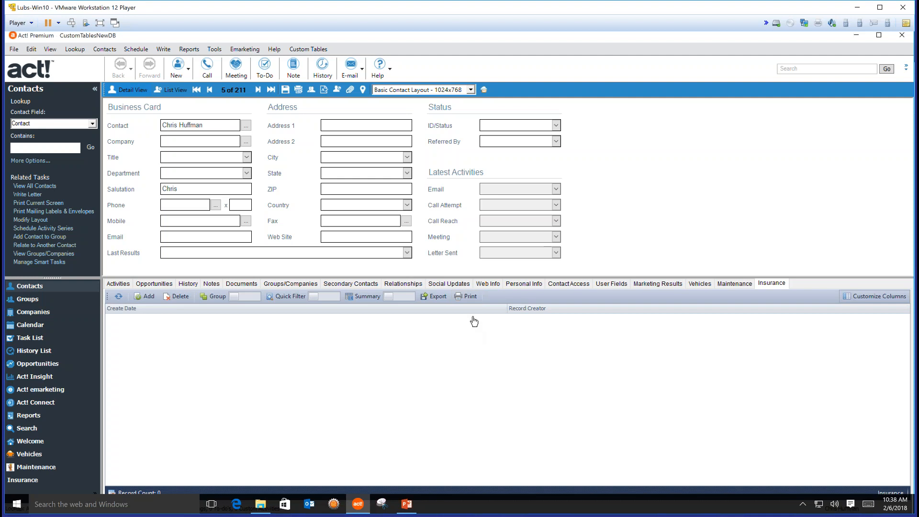
- Open the custom table manager and start a new field named Type in the Insurance table
click(307, 50)
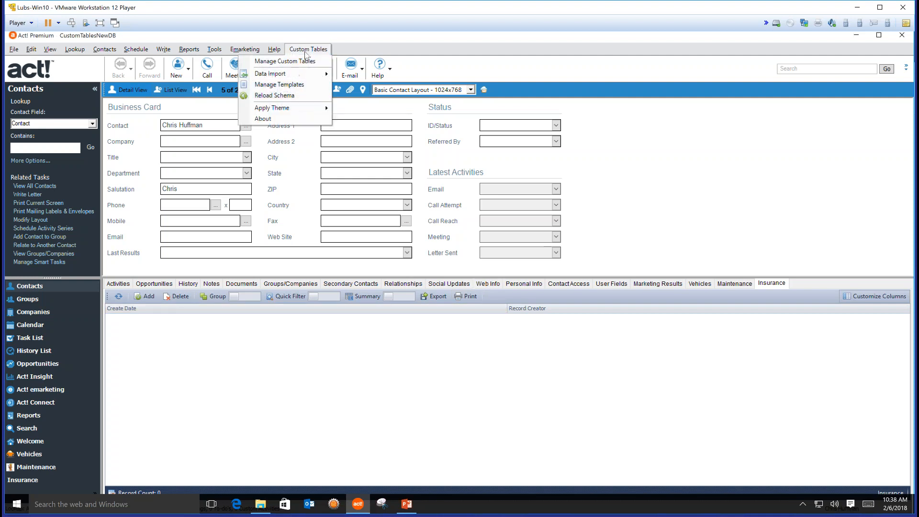
click(293, 64)
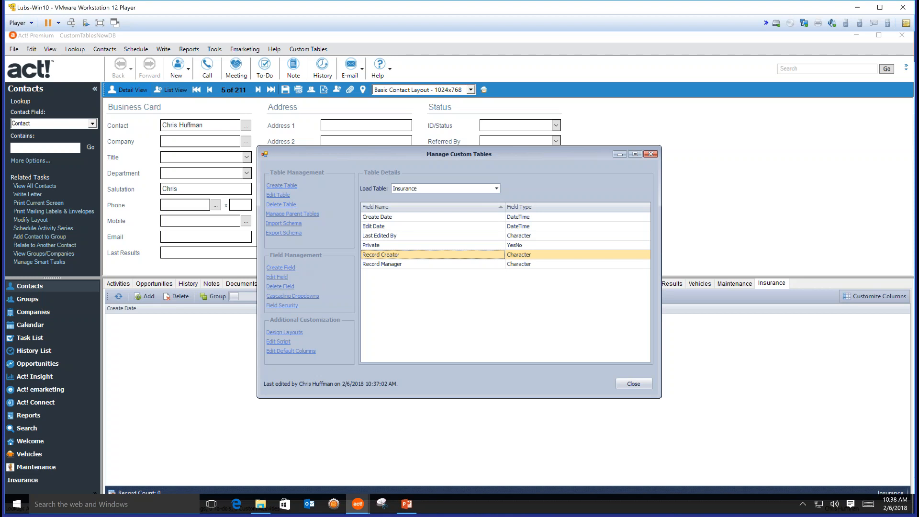
click(280, 267)
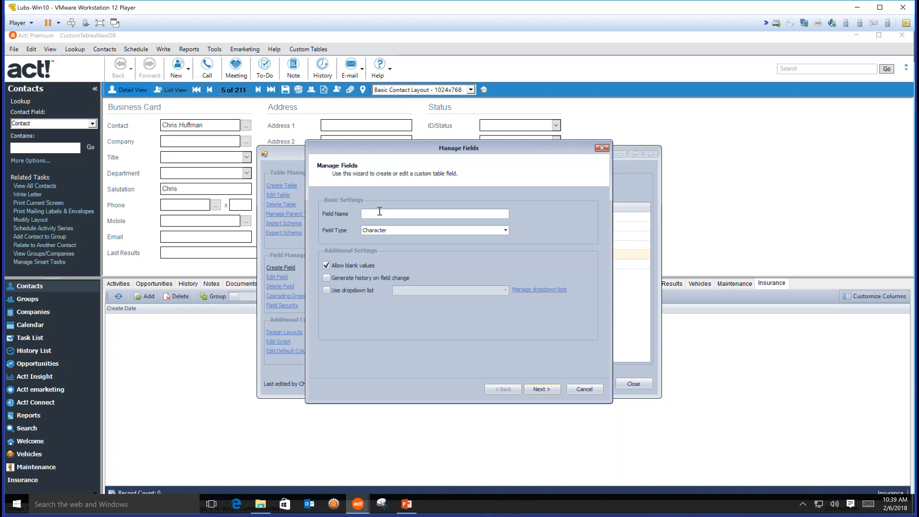
text(Type)
key(BackSpace)
key(BackSpace)
text(pe)
- Examine the available field types for the Type field and leave it set to Character
click(505, 230)
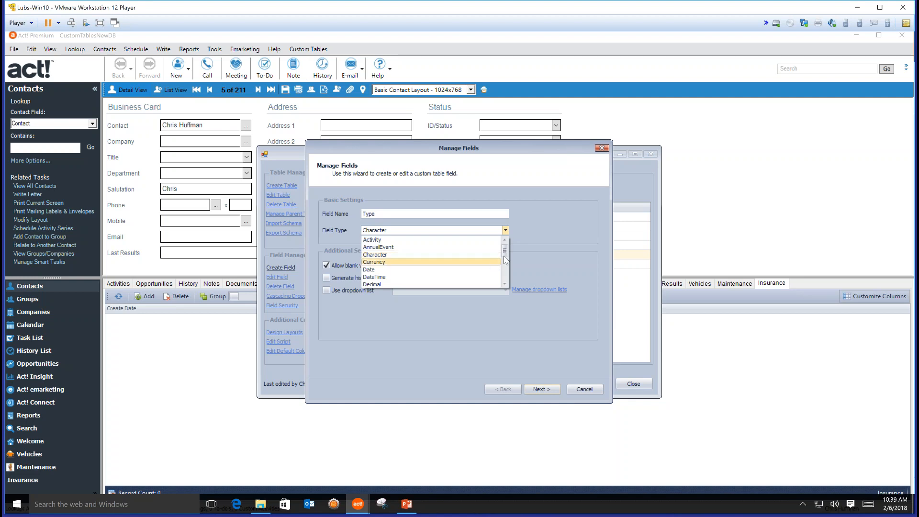
drag(505, 250, 509, 276)
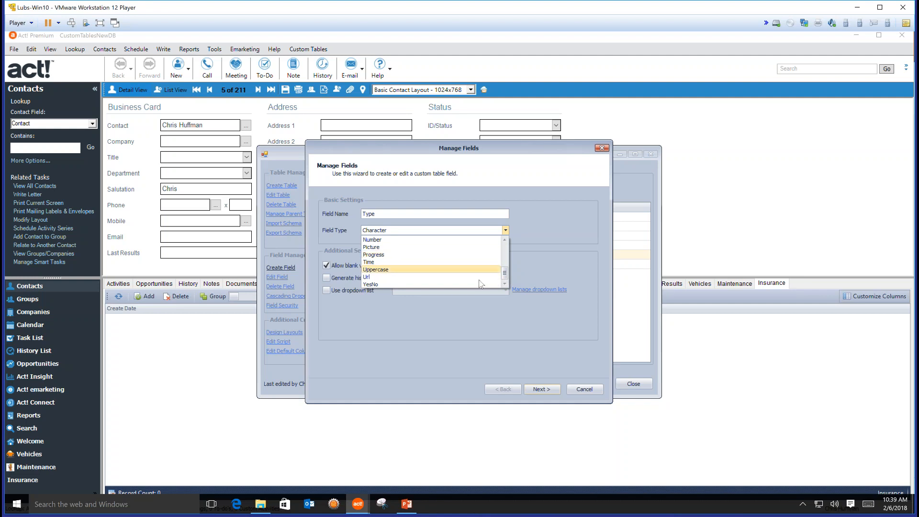
drag(506, 273, 506, 270)
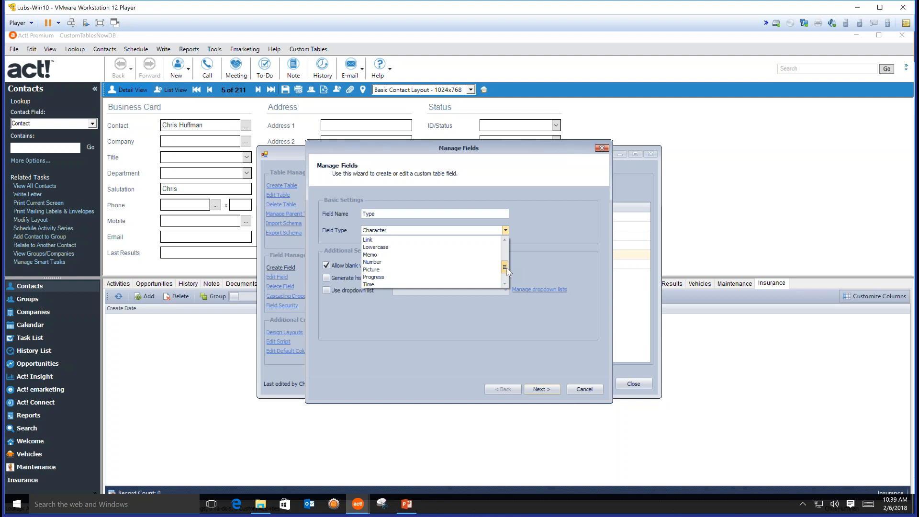
drag(509, 268, 513, 238)
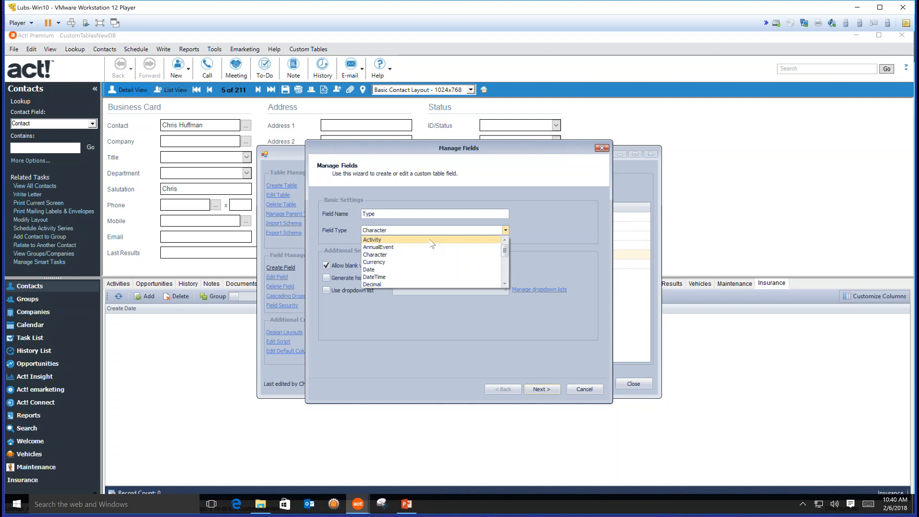
scroll(450, 251, down, 2)
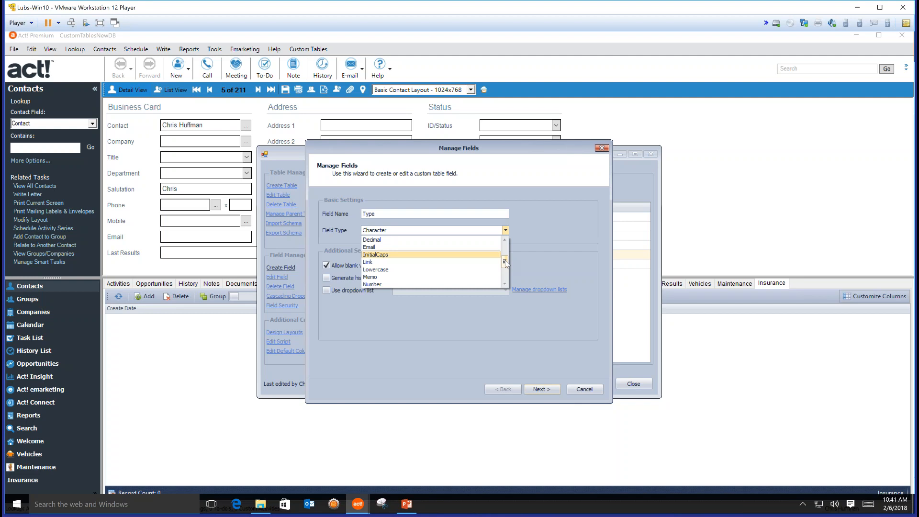
drag(505, 262, 509, 249)
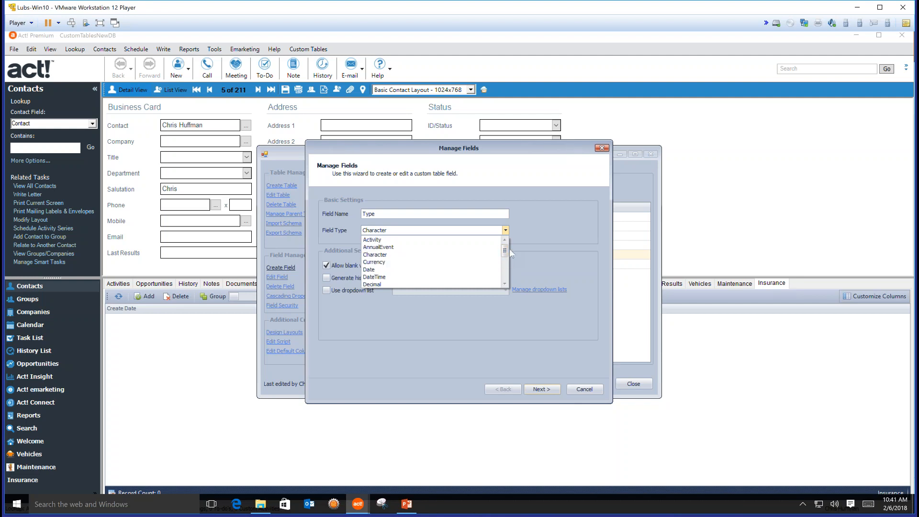
click(563, 229)
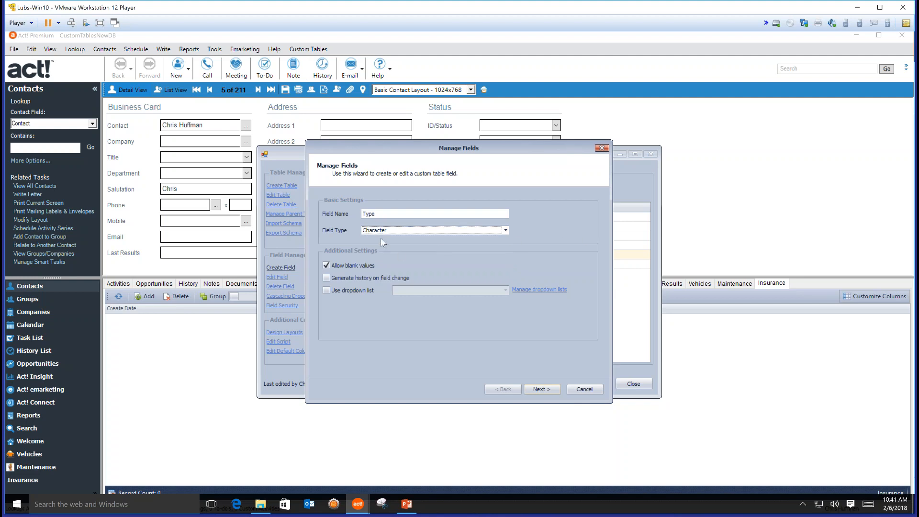
- Enable a dropdown list for the Type field and look through the existing dropdown lists
click(358, 293)
click(505, 290)
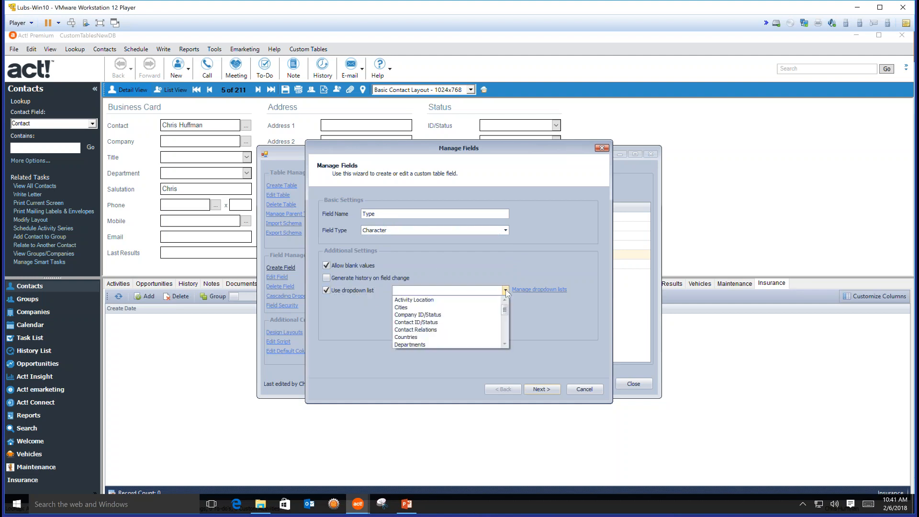
click(511, 277)
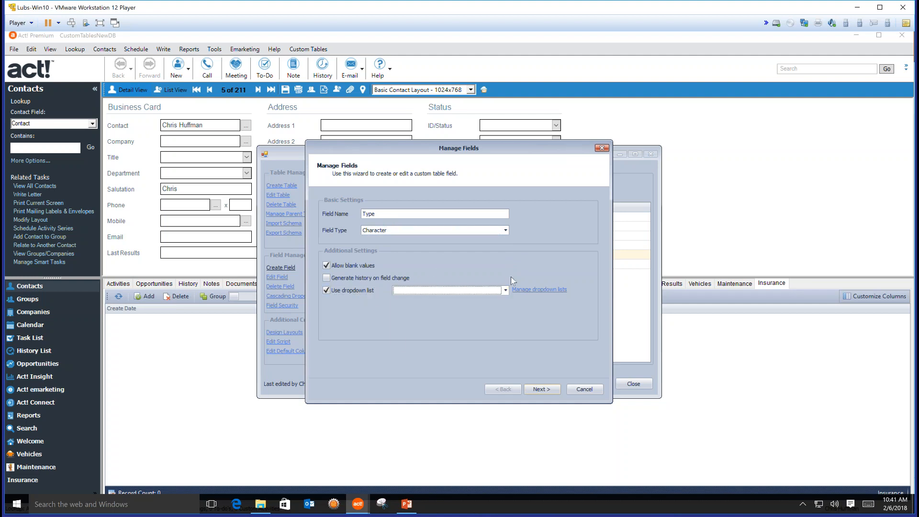
click(485, 293)
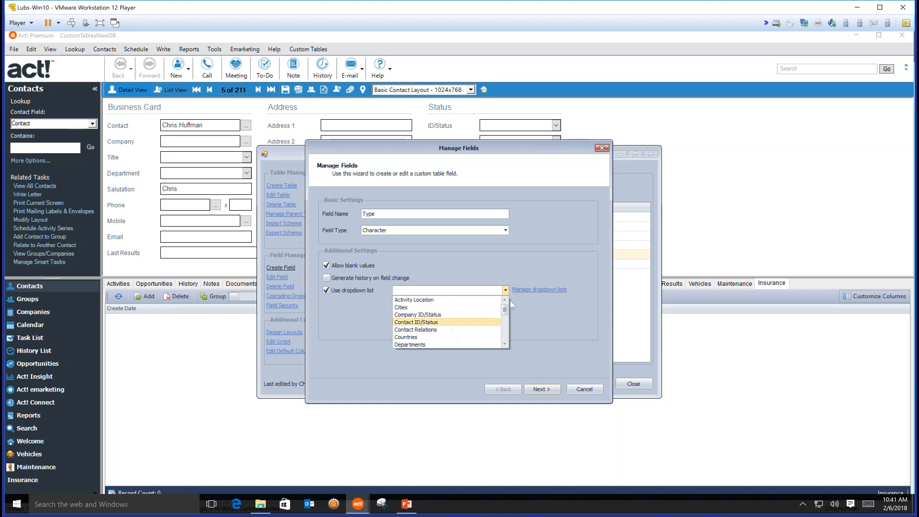
- Create a Character drop-down list named Insurance Type with automatic adding of user-entered items turned off
click(533, 290)
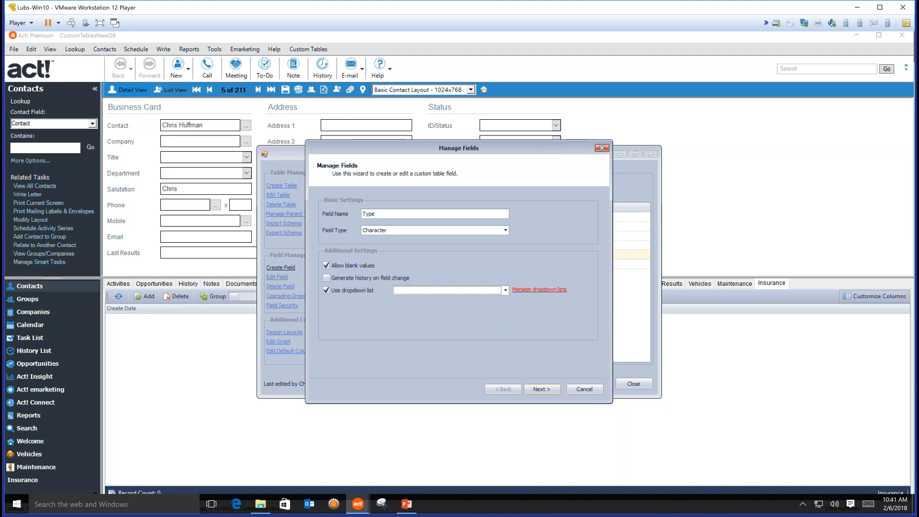
click(539, 289)
click(338, 210)
text(I)
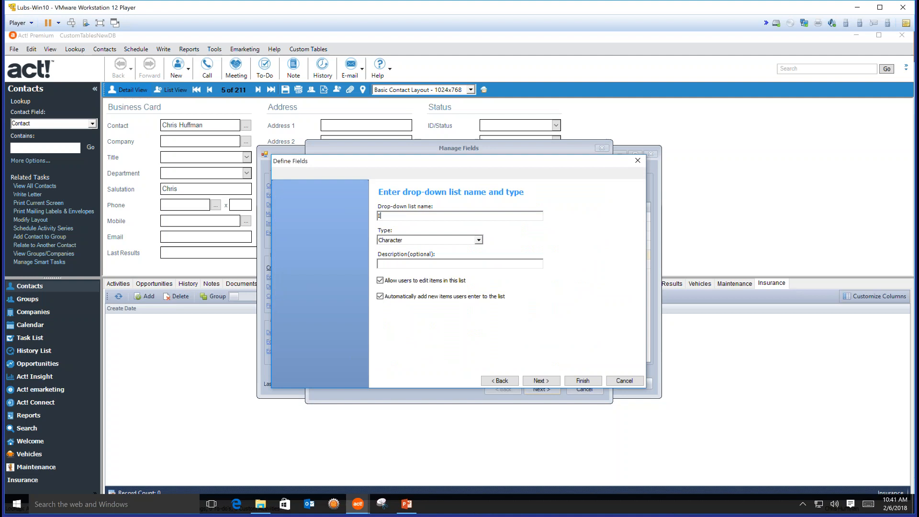
text(nsurance Type)
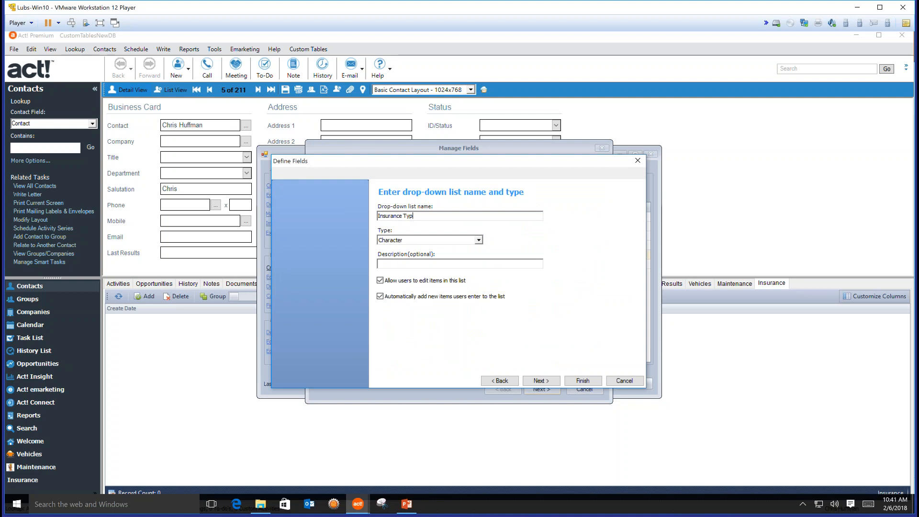
click(443, 295)
click(540, 381)
- Add the values Medical, Life, Dental and Vision to the Insurance Type list, then save it and close the list definitions
click(619, 212)
text(Medical)
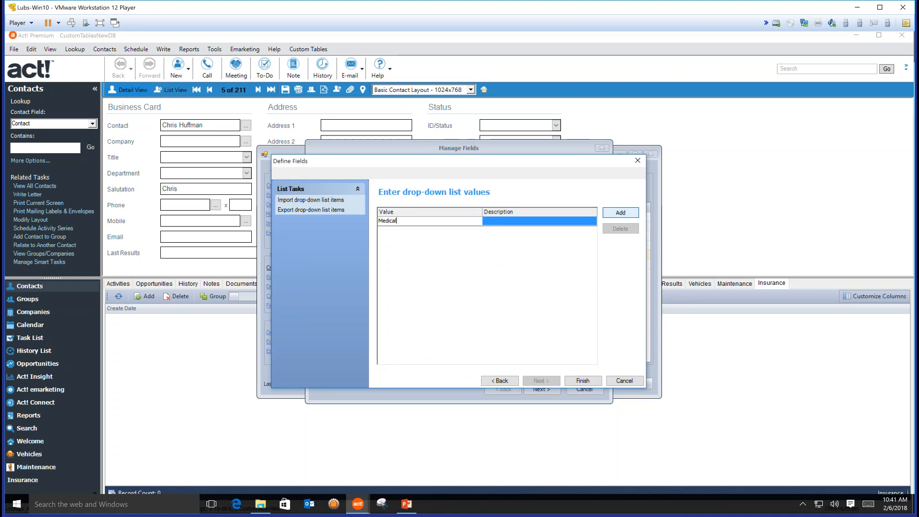
key(Return)
text(Life)
key(Return)
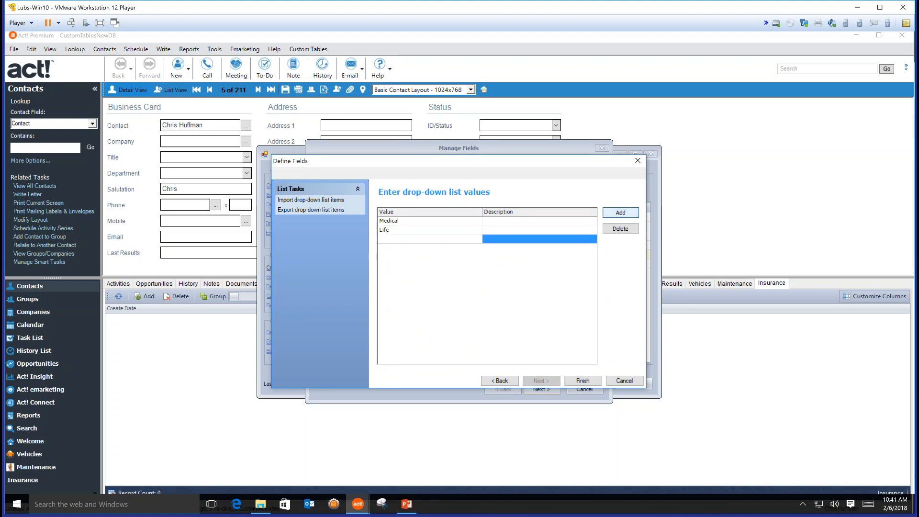
text(Dental)
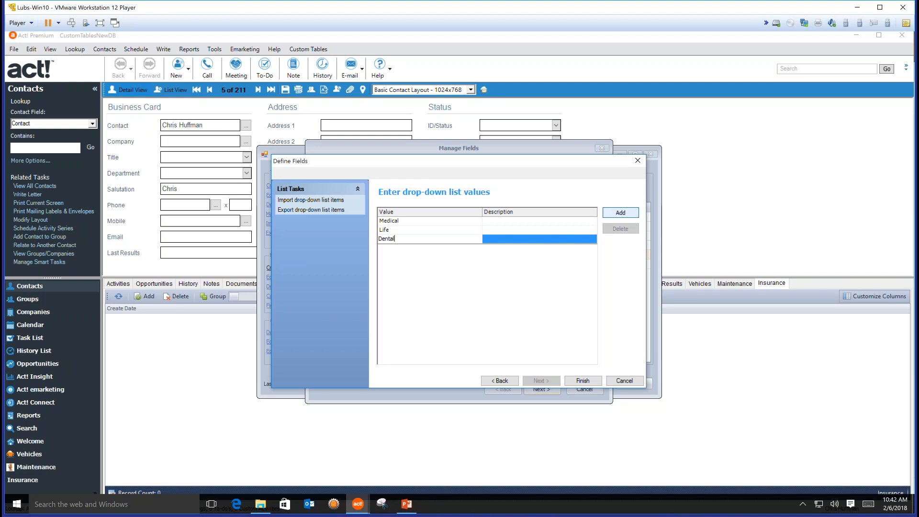
key(Return)
text(Vision)
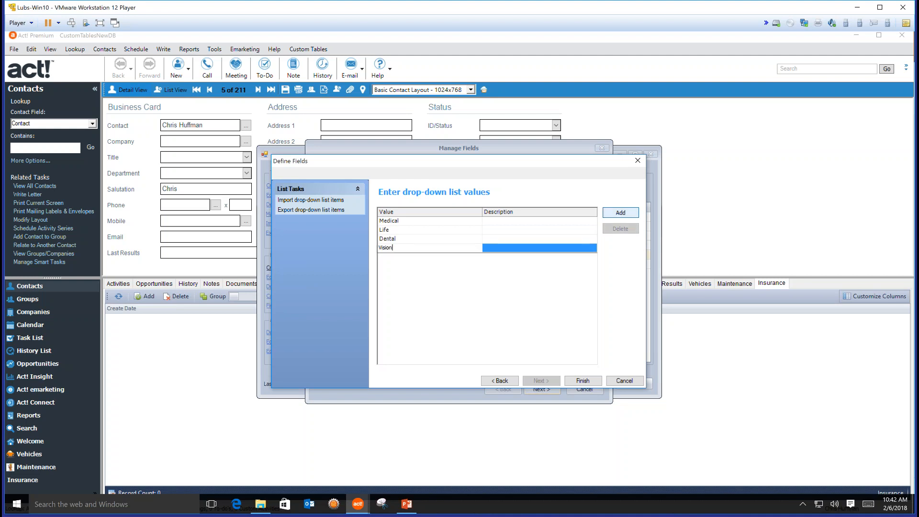
click(589, 378)
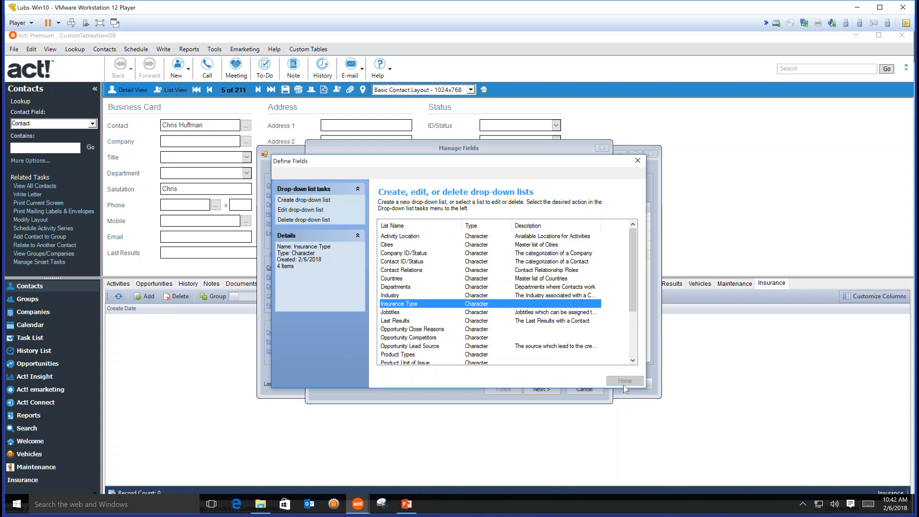
click(637, 161)
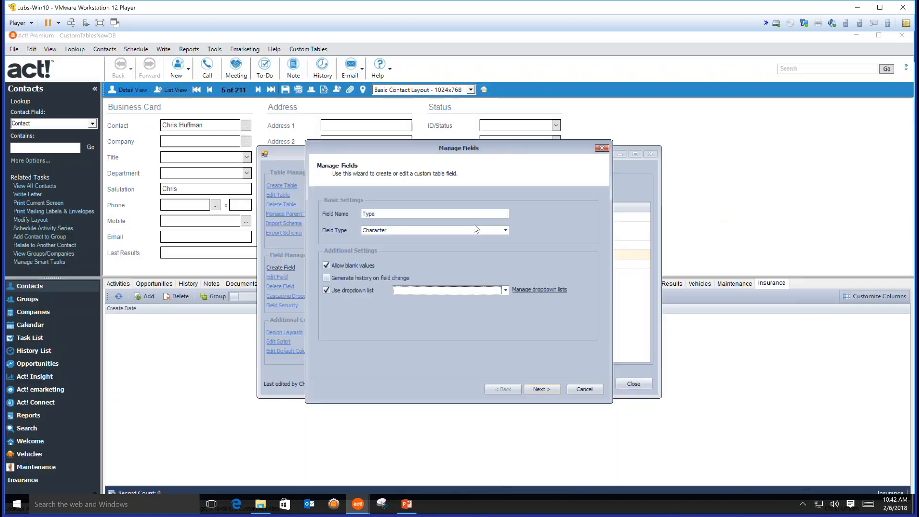
- Assign the Insurance Type dropdown list to the Type field and continue to its field length settings
click(504, 290)
scroll(509, 319, down, 1)
scroll(508, 319, down, 1)
click(500, 322)
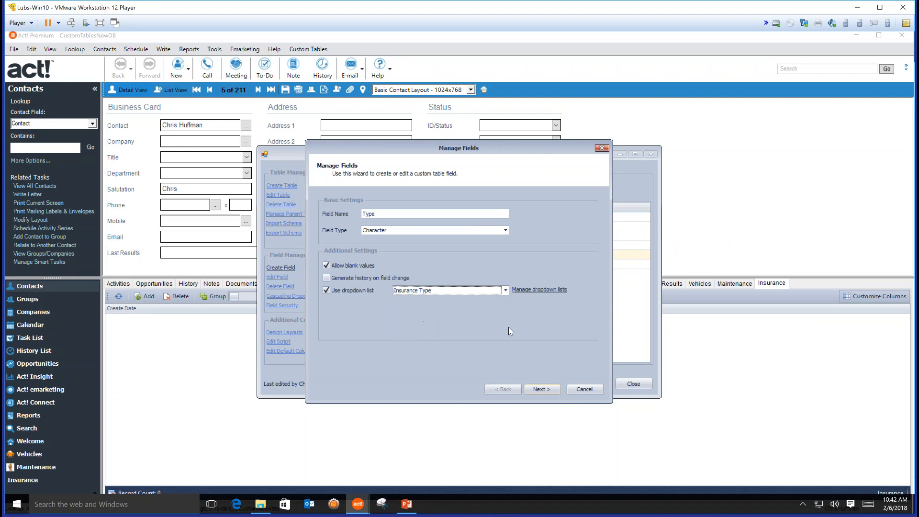
click(543, 389)
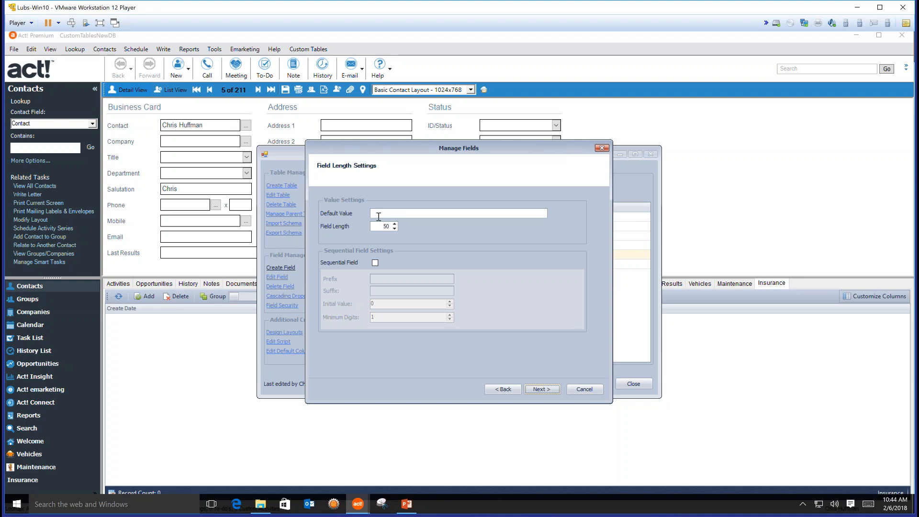
- Examine the sequential field settings for the Type field and leave sequential numbering off
click(376, 262)
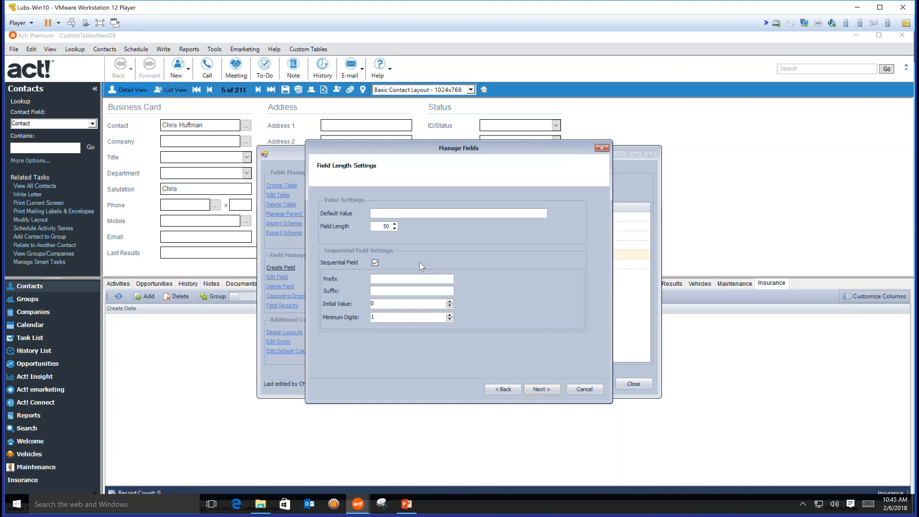
click(375, 263)
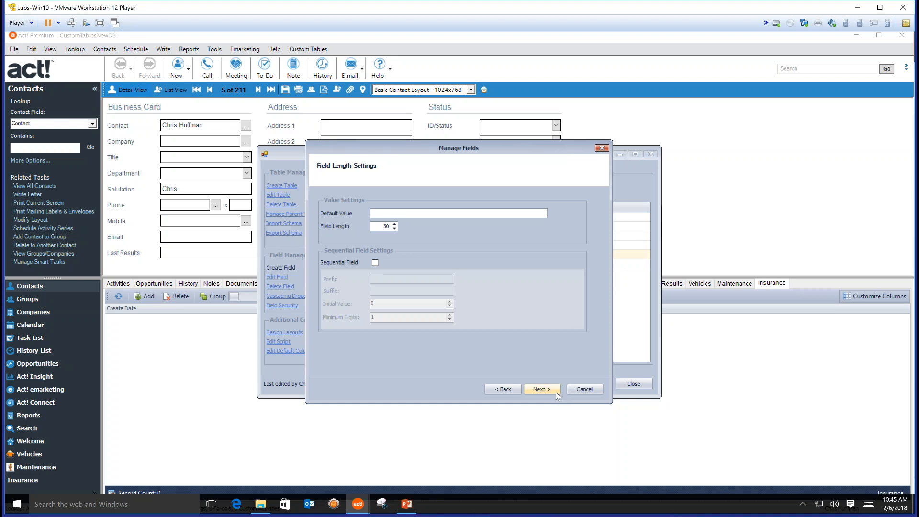
click(375, 262)
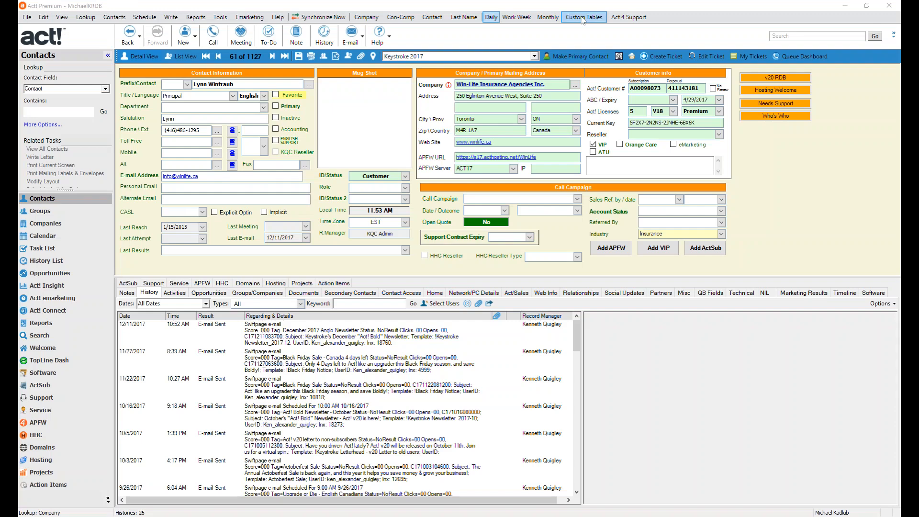
- Switch to the other Act! database, view its Sequential Field Settings for custom tables and close them without changes
click(582, 19)
click(582, 19)
click(583, 20)
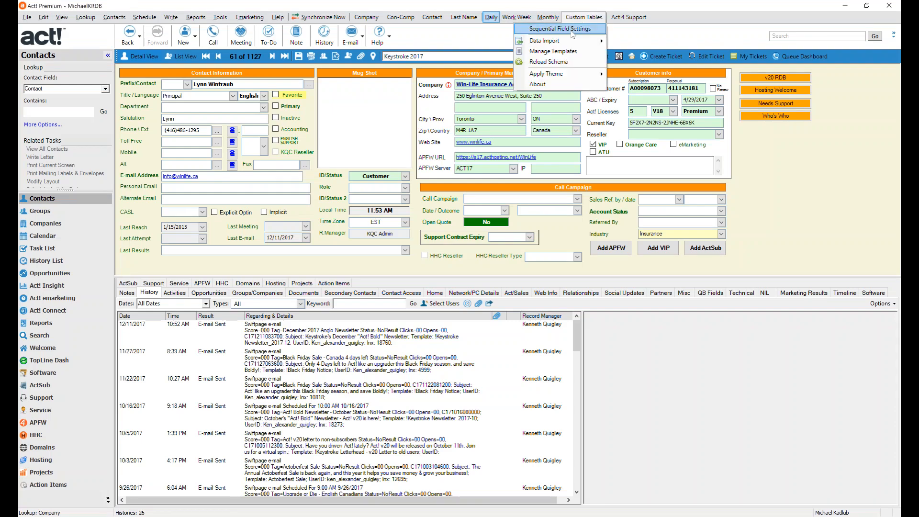
click(571, 33)
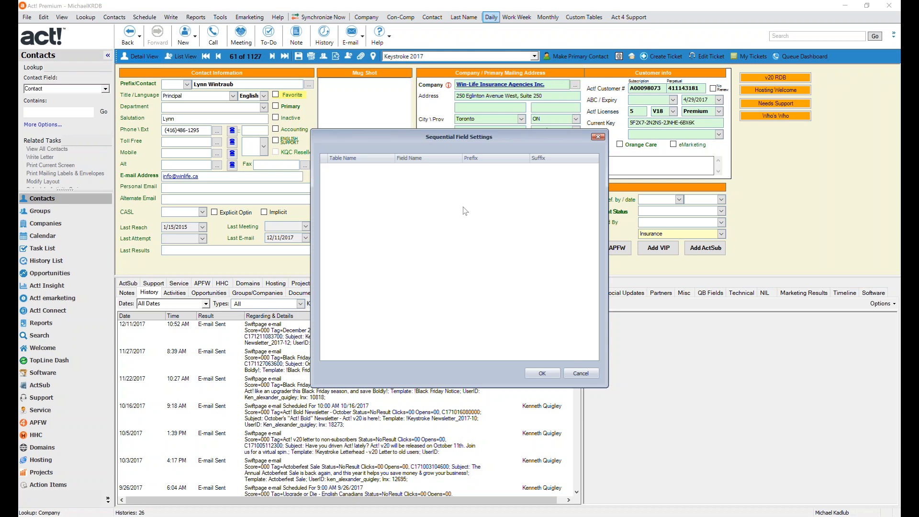
click(581, 373)
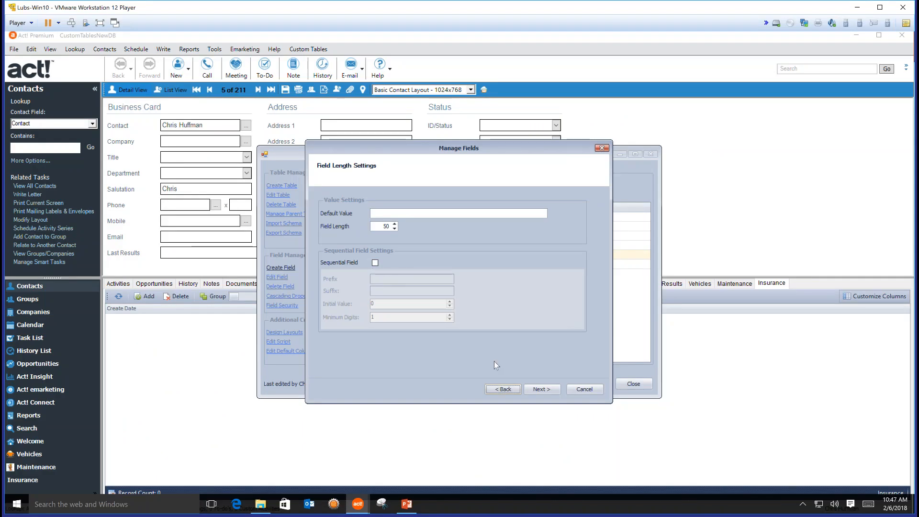
- Back in the Type field setup, limit entries to the list, enable type-ahead and confirm creating the field
click(541, 388)
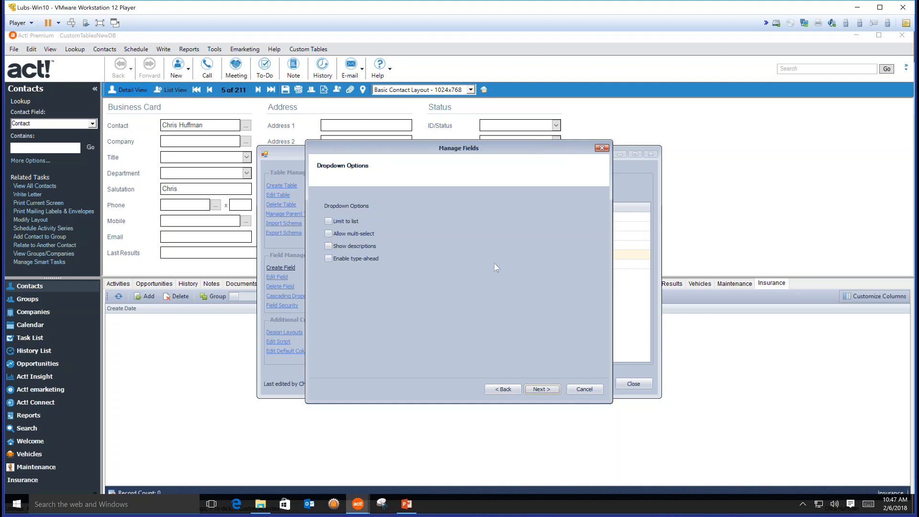
click(329, 221)
click(346, 258)
click(533, 389)
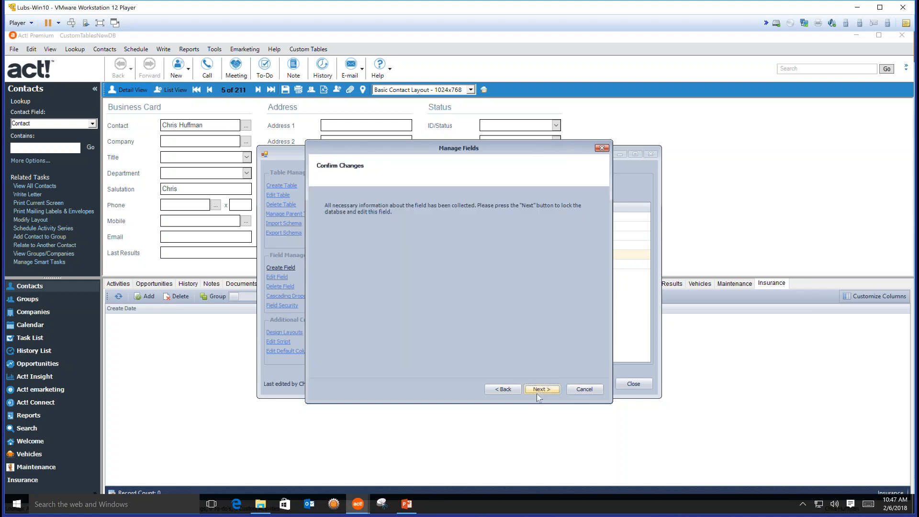
click(535, 393)
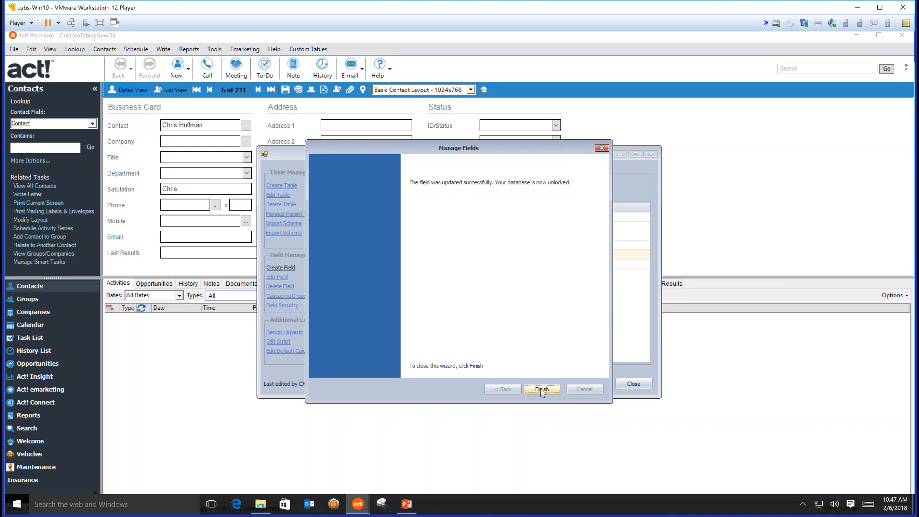
- Close the completed Type field wizard and add a Date field named Renewal Date to the Insurance table
click(541, 389)
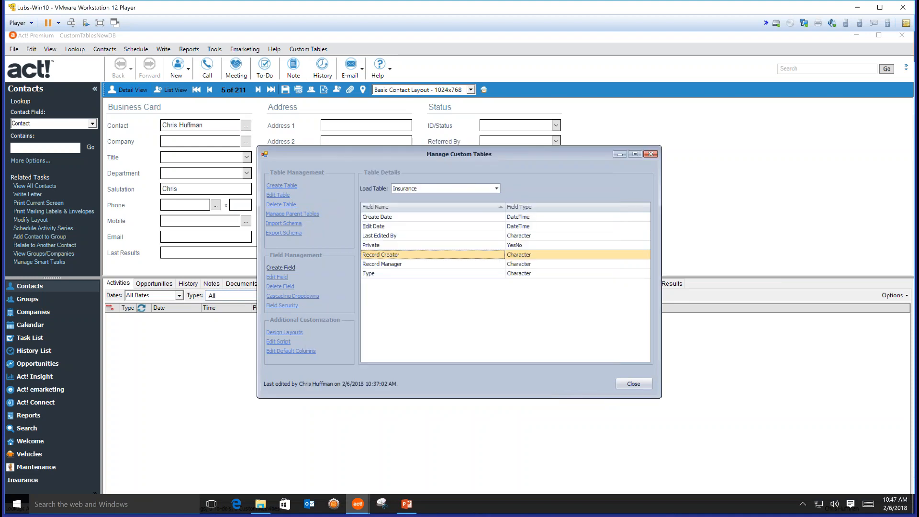
click(281, 268)
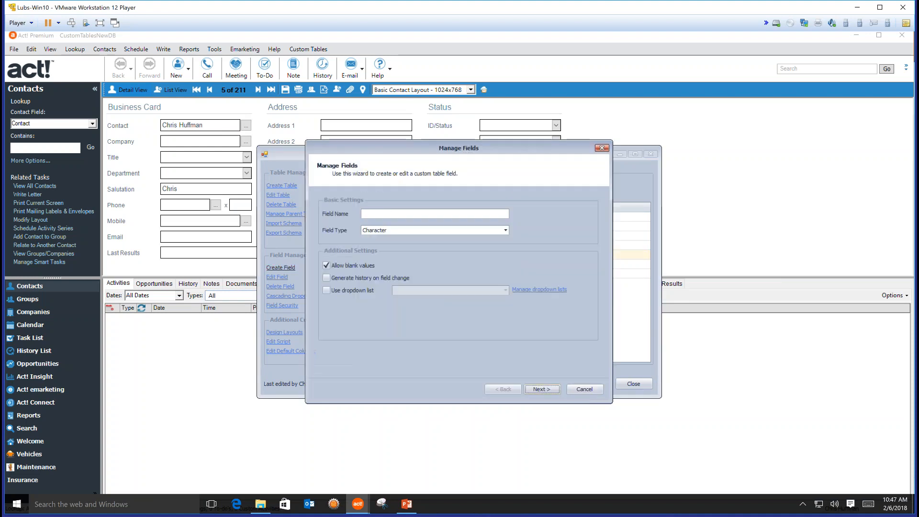
text(Renewal Date)
key(Tab)
key(d)
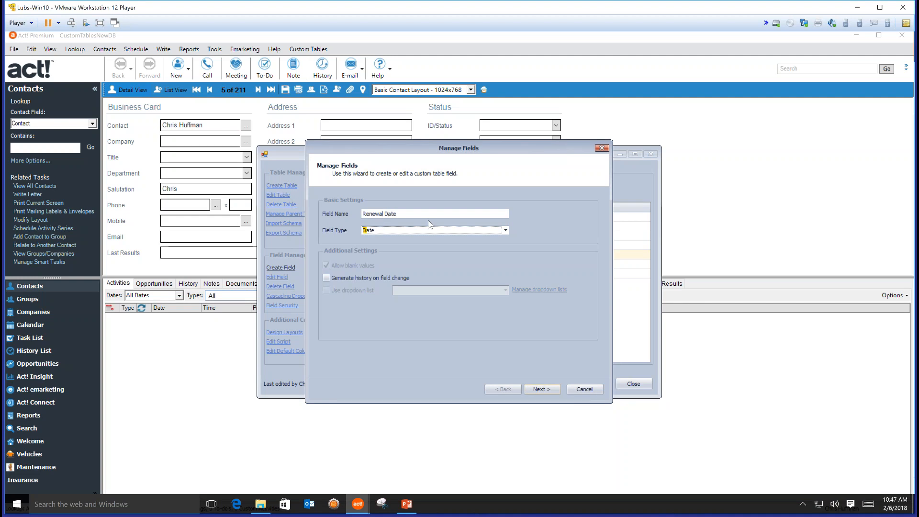
click(543, 389)
click(544, 389)
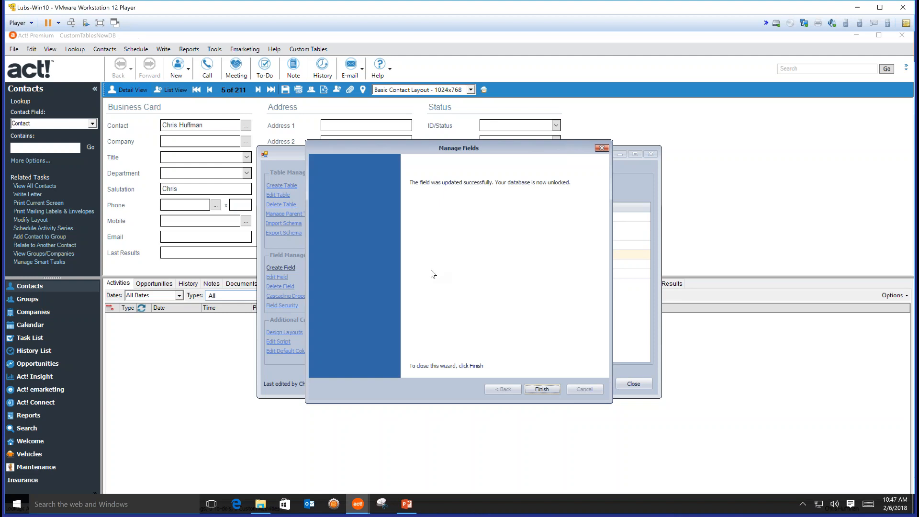
click(541, 388)
- Add a Character field named Group ID Number to the Insurance table, keeping the default field length settings
click(281, 267)
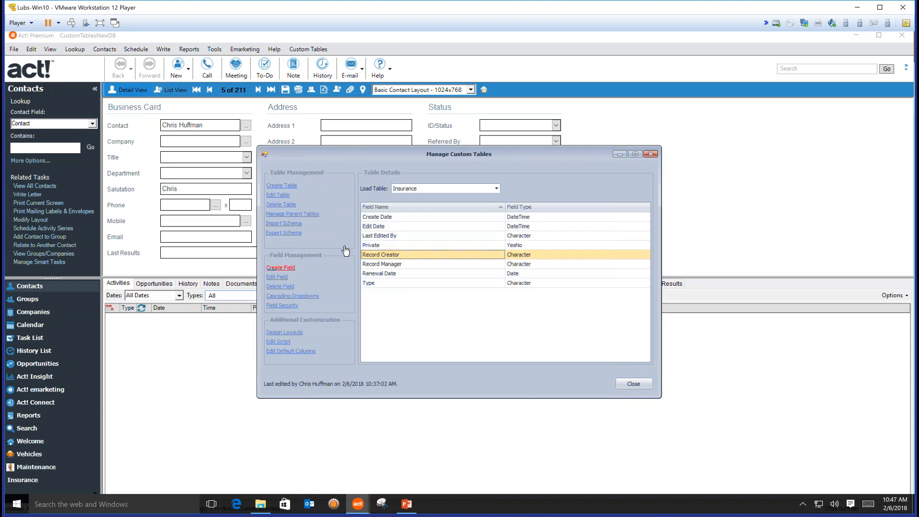
text(Grou)
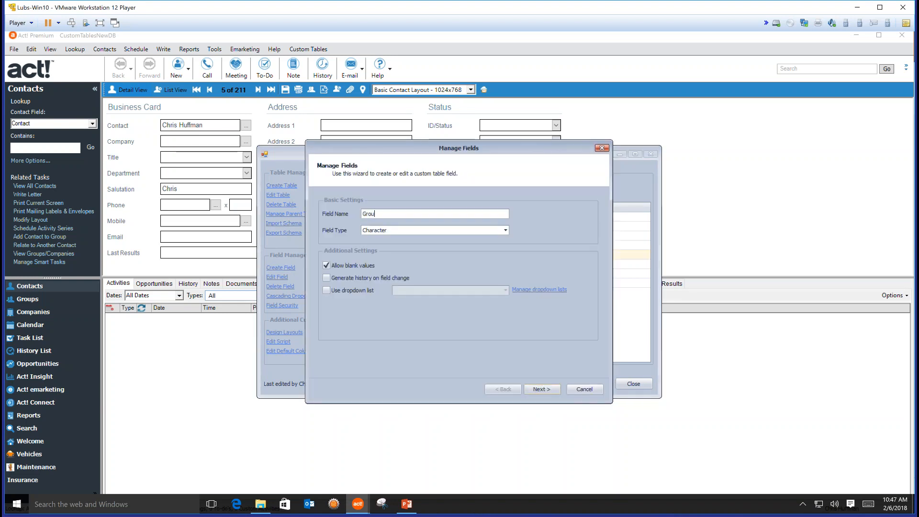
text(p ID Number)
click(526, 389)
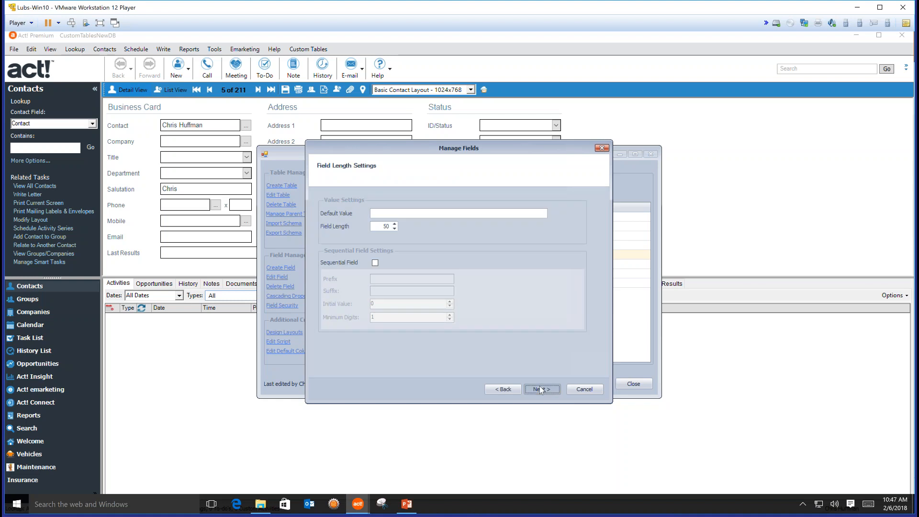
click(541, 390)
click(541, 390)
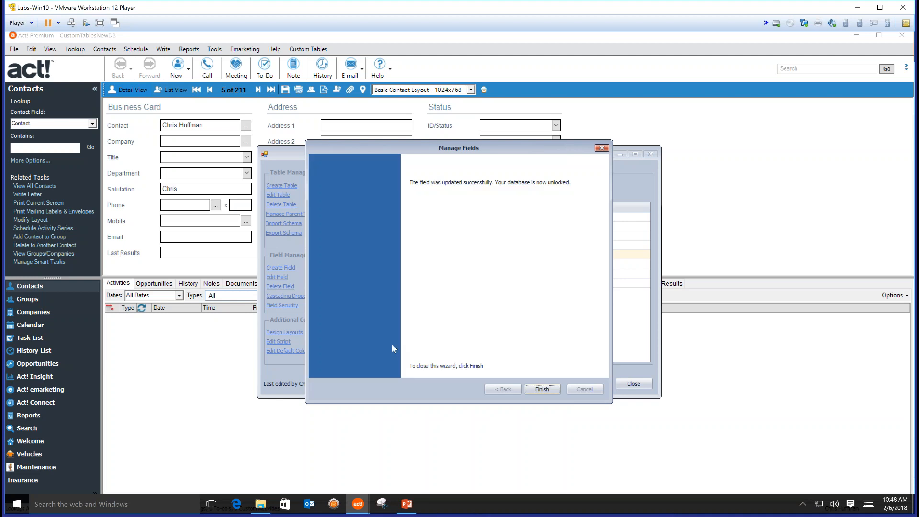
click(540, 389)
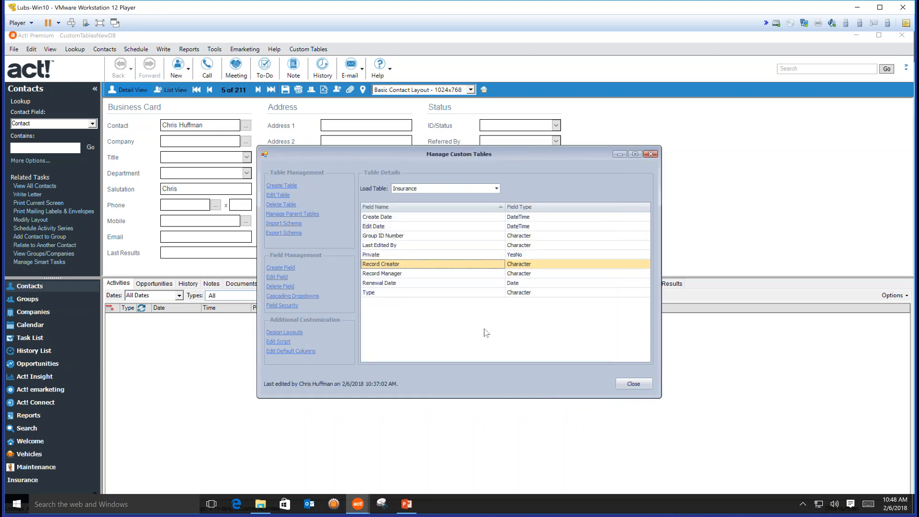
- Add a Character field named Plan Type to the Insurance table without a dropdown list, keeping the default length settings
click(280, 267)
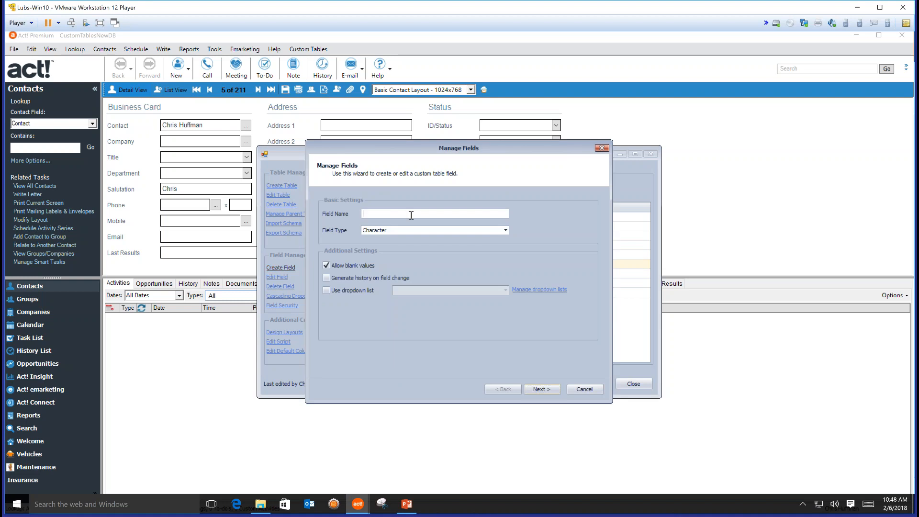
text(Plan Type)
key(Tab)
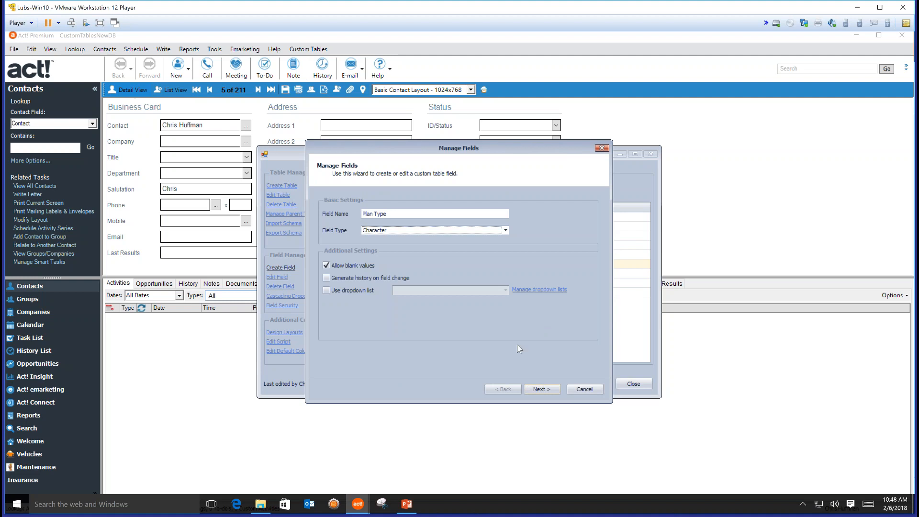
click(368, 292)
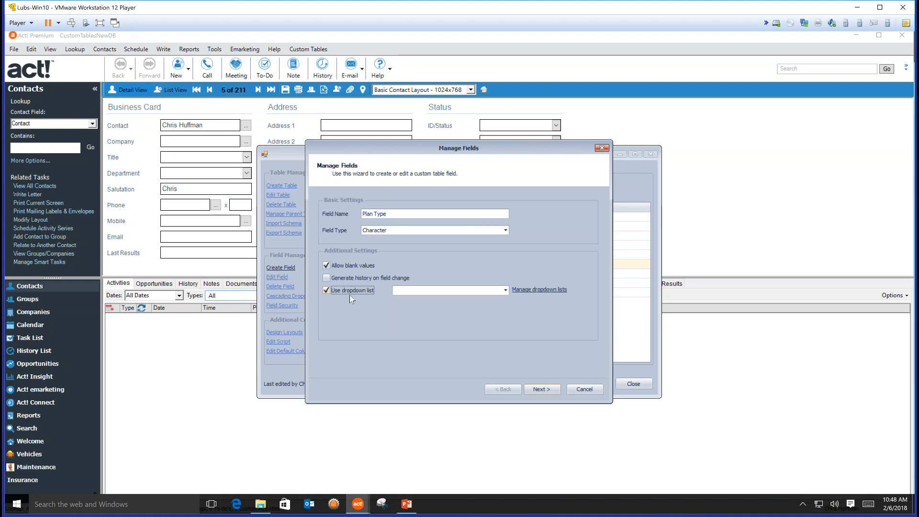
click(354, 292)
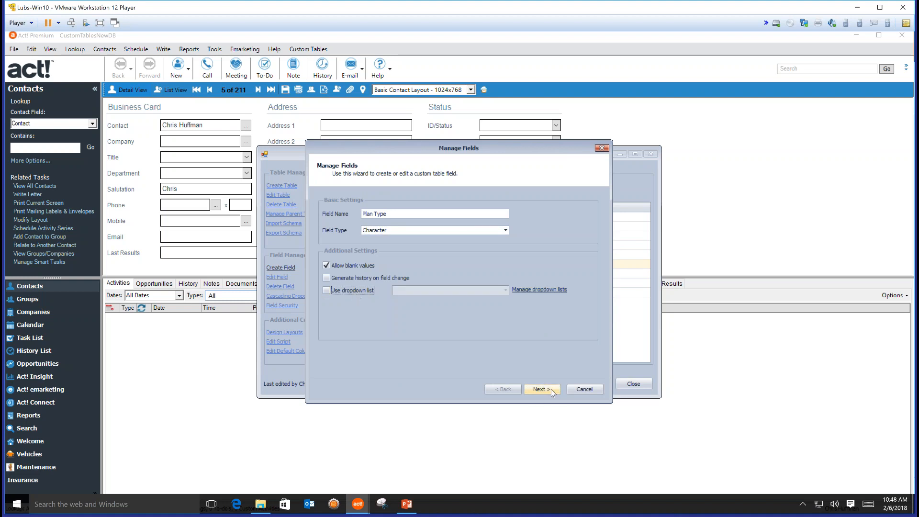
click(539, 389)
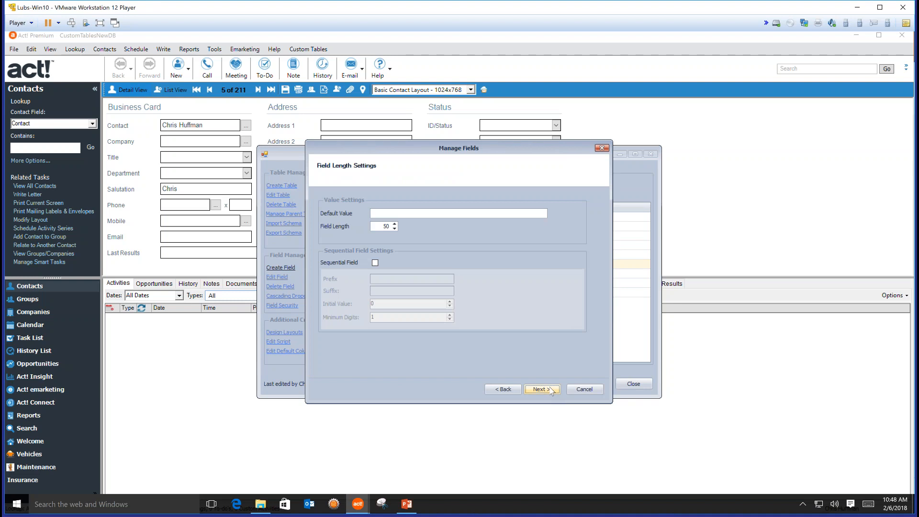
click(551, 389)
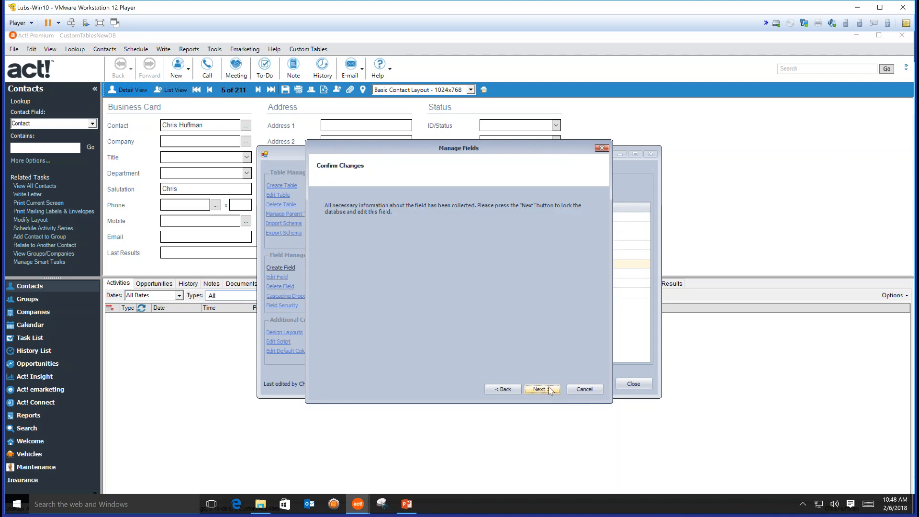
click(548, 389)
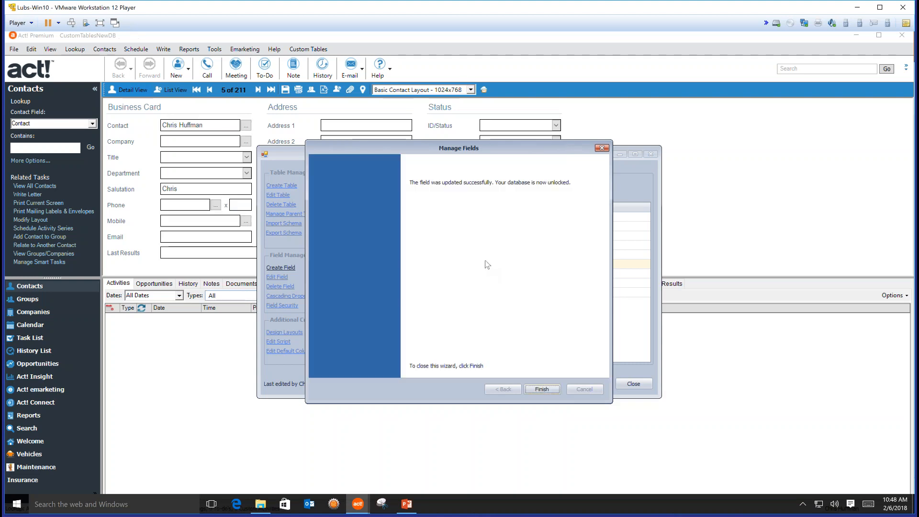
click(535, 387)
- Add a Date field named Effective Date to the Insurance table
click(285, 267)
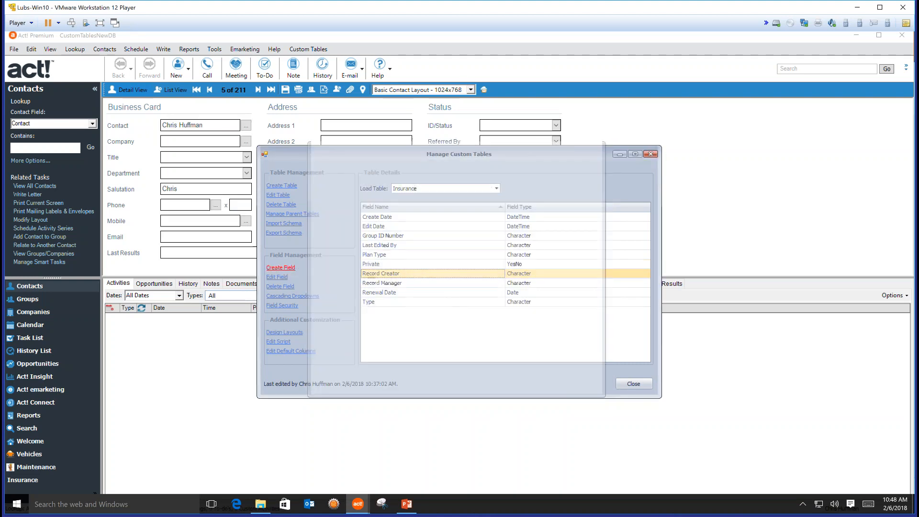
click(390, 213)
text(Effective )
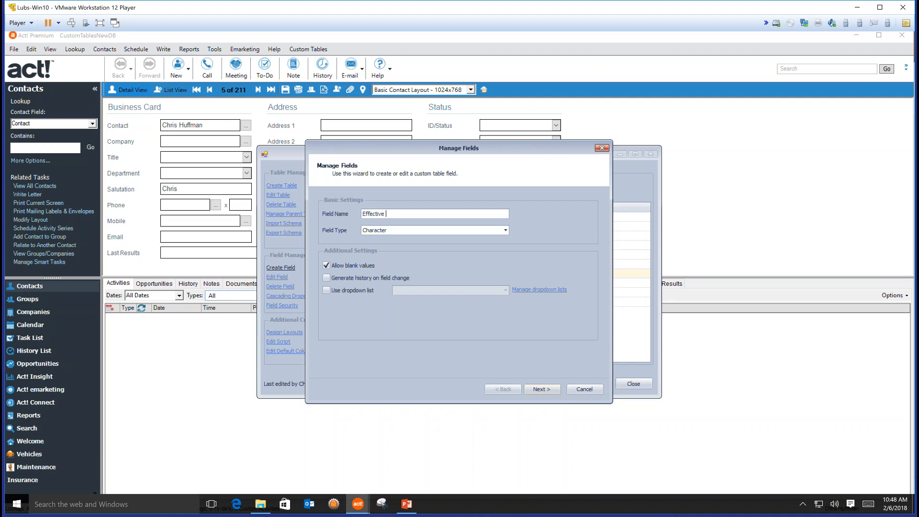
text(Date)
key(Tab)
key(d)
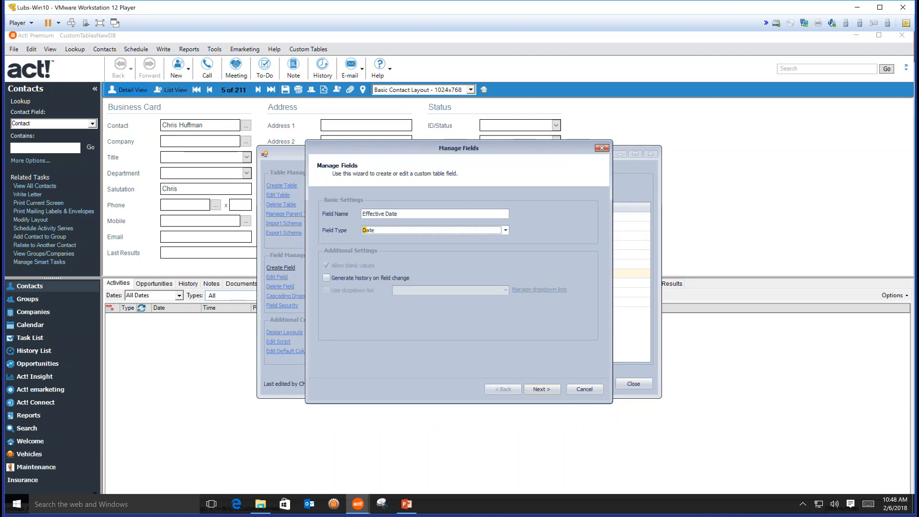
click(541, 390)
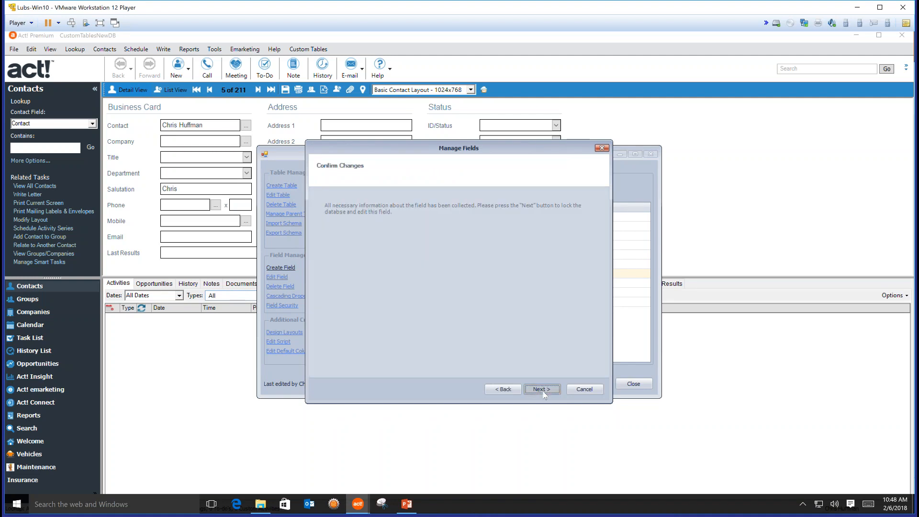
click(543, 390)
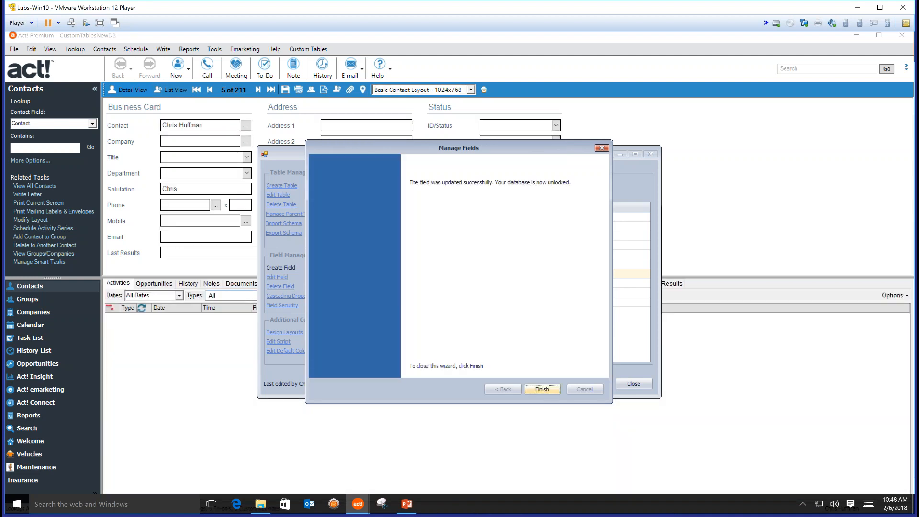
key(Return)
- Add a Currency field named Current Premium to the Insurance table, allowing blank values
click(281, 267)
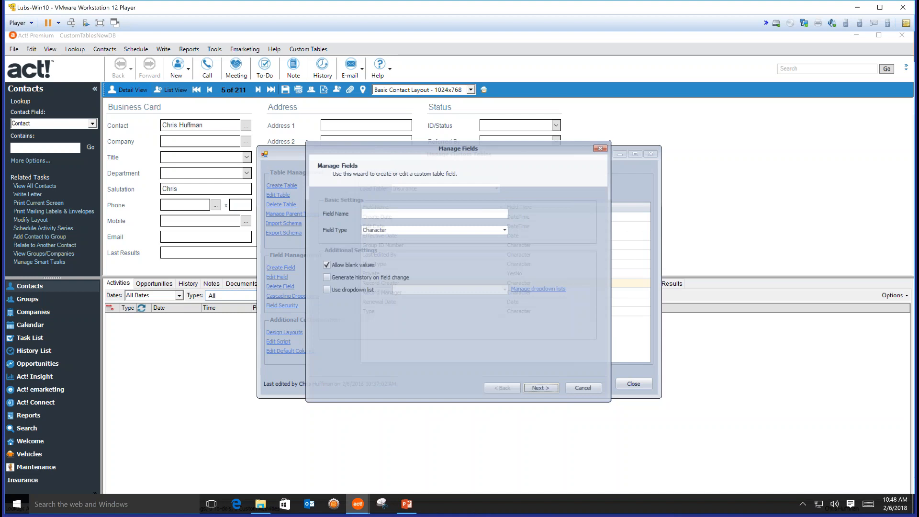
text(Cur)
key(BackSpace)
key(BackSpace)
key(BackSpace)
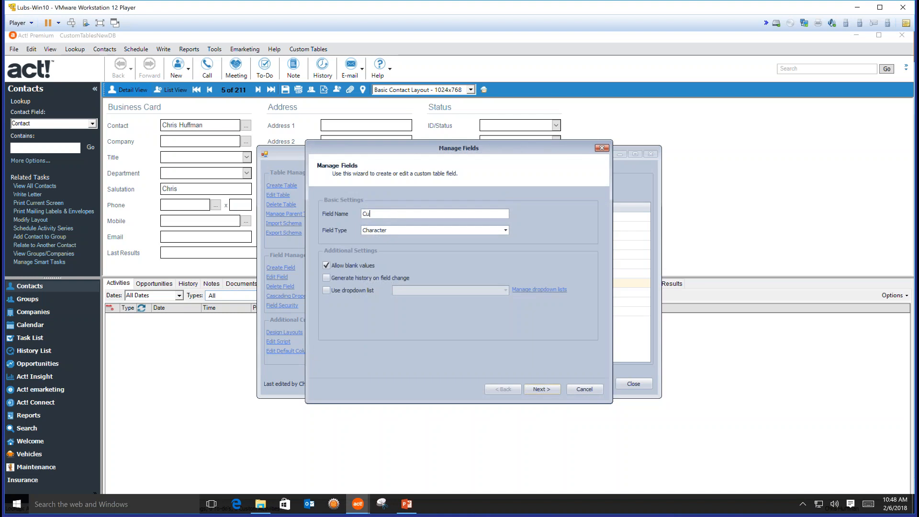
text(Current Premium)
click(383, 214)
key(BackSpace)
key(Tab)
click(409, 233)
click(421, 266)
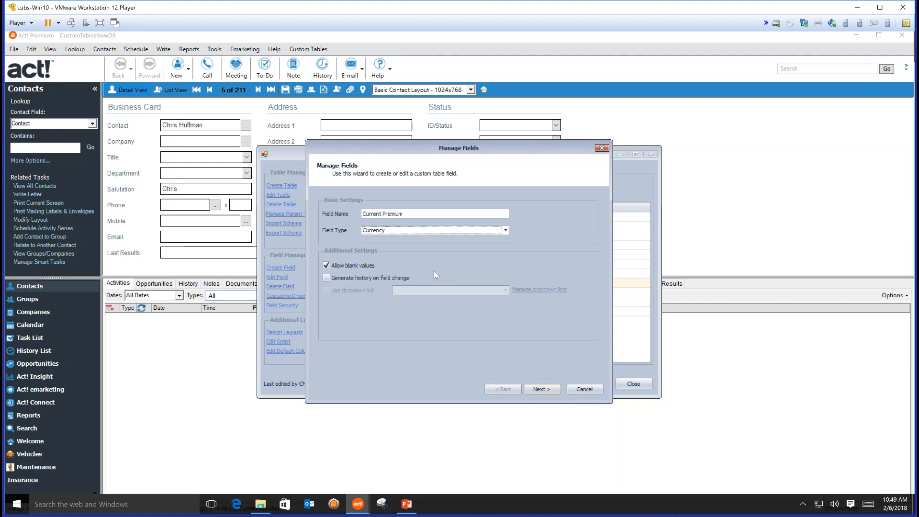
click(542, 391)
click(542, 388)
click(542, 389)
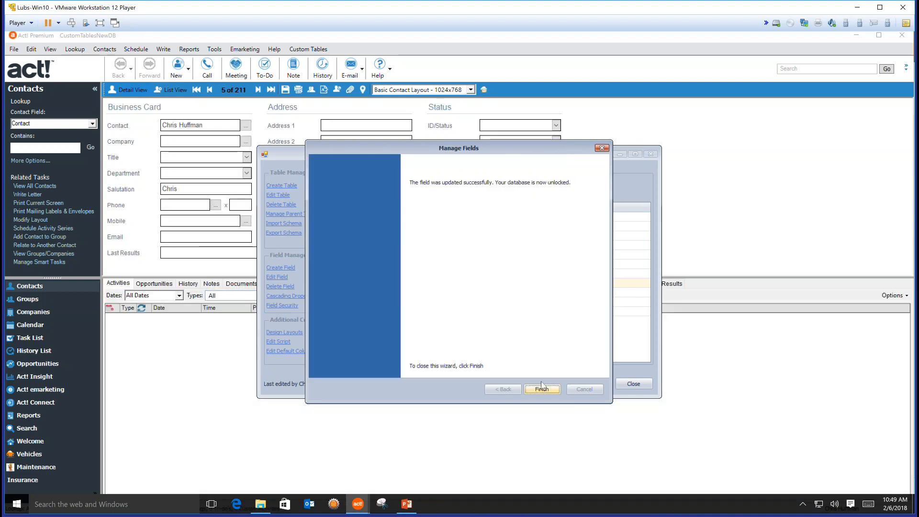
click(542, 388)
- Add a Character field named Employee Status to the Insurance table with the default settings
click(293, 270)
text(Employee Status)
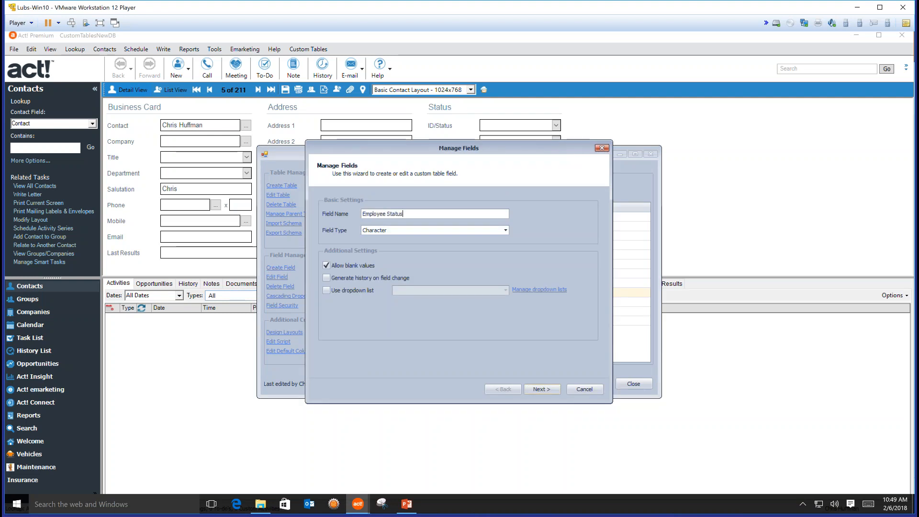
click(544, 393)
click(544, 391)
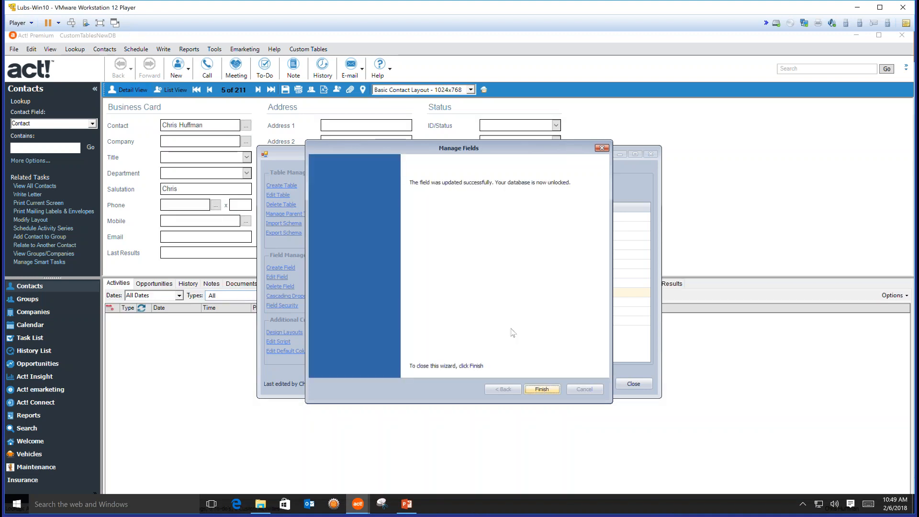
click(536, 389)
- Add a Character field named Waiting Period to the Insurance table with the default settings
click(280, 267)
text(Waiting Period)
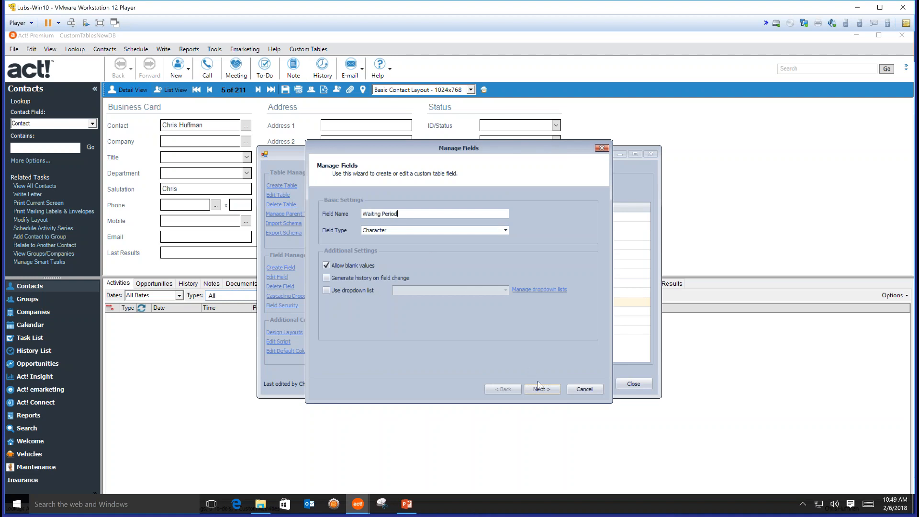
click(546, 393)
click(546, 392)
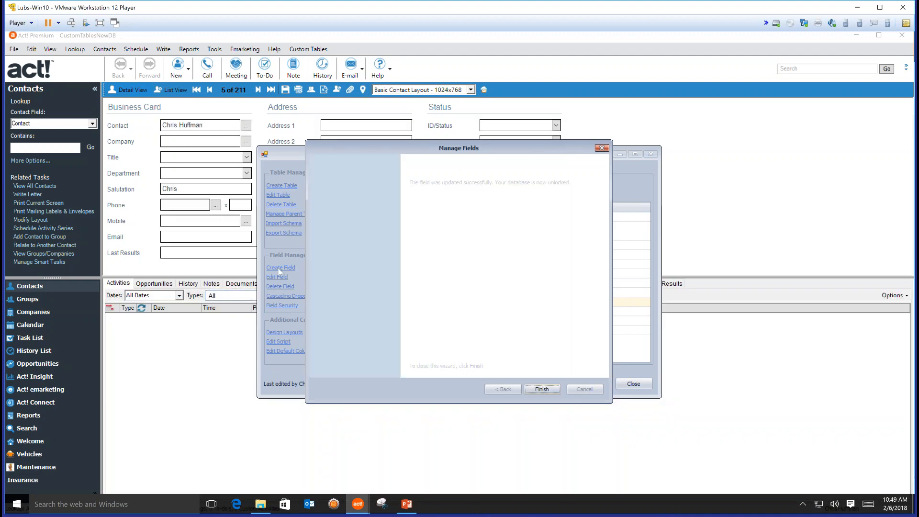
click(542, 389)
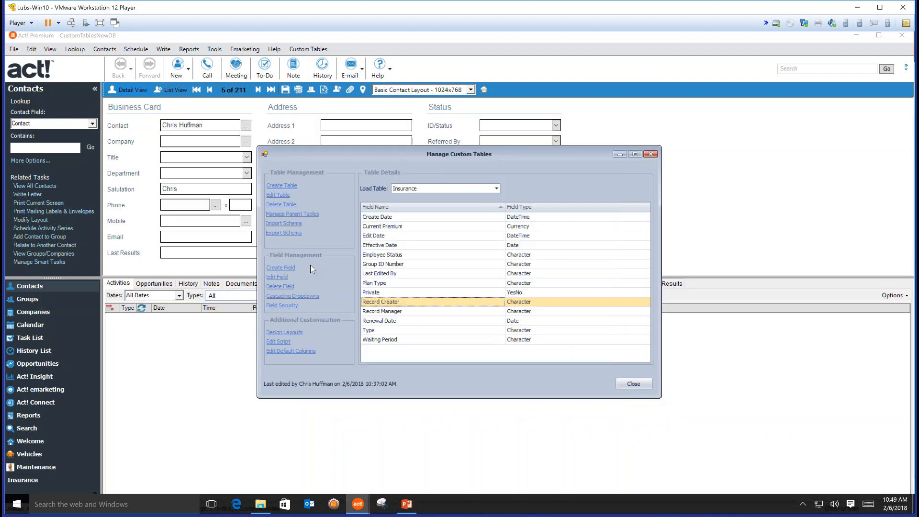
- Add a field named Primary Agent Percent to the Insurance table
click(280, 267)
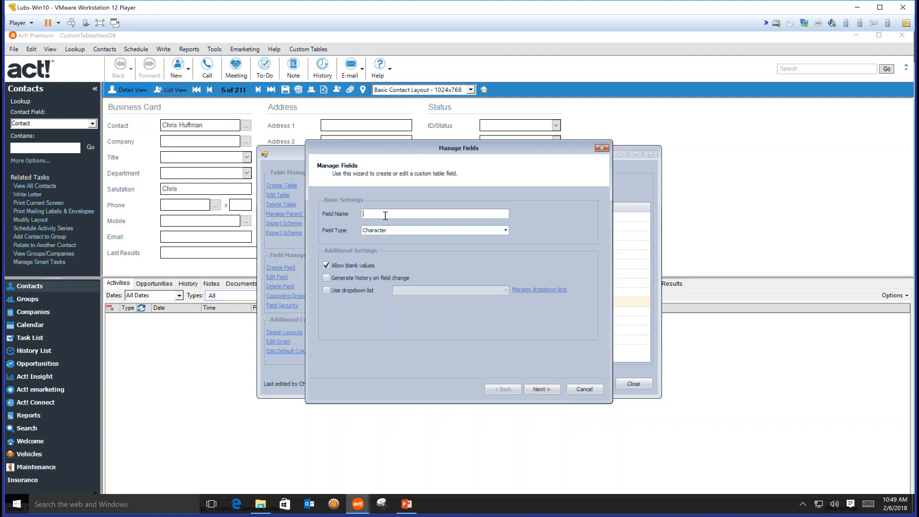
text(Primary Agent Percent)
click(546, 389)
click(547, 388)
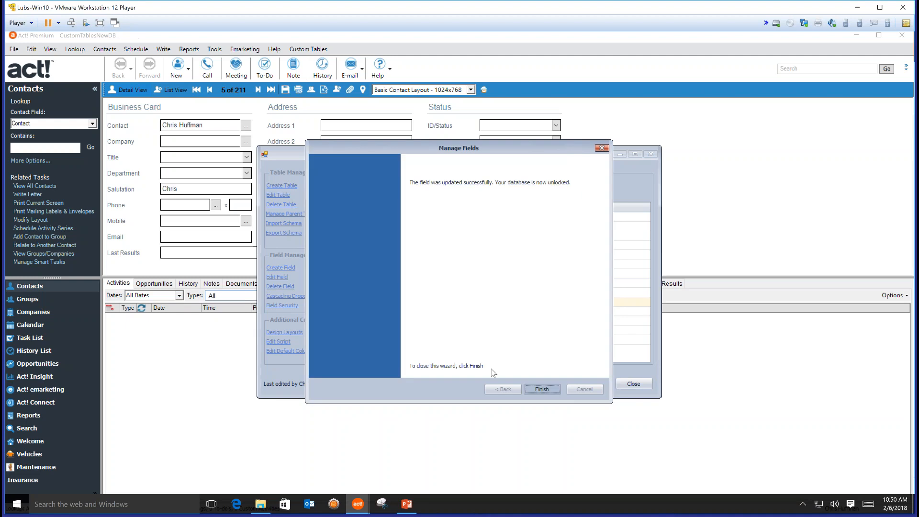
click(541, 389)
- Add a Character field named Secondary Agent Percent to the Insurance table with the default settings
click(280, 267)
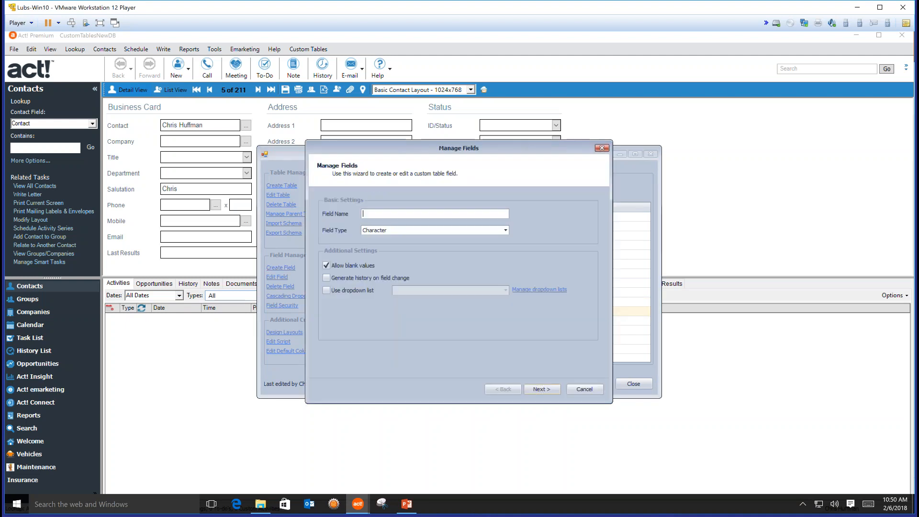
text(Secondary Agent Pr)
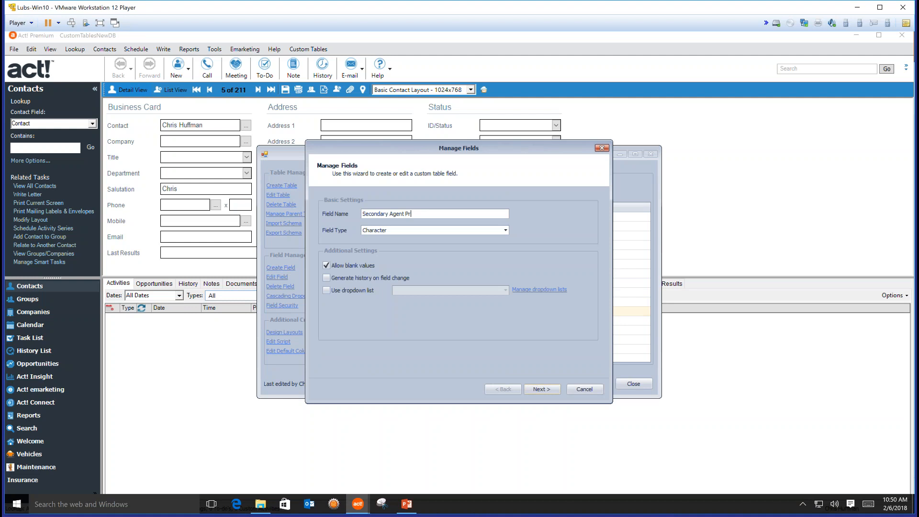
text(ecen)
click(543, 389)
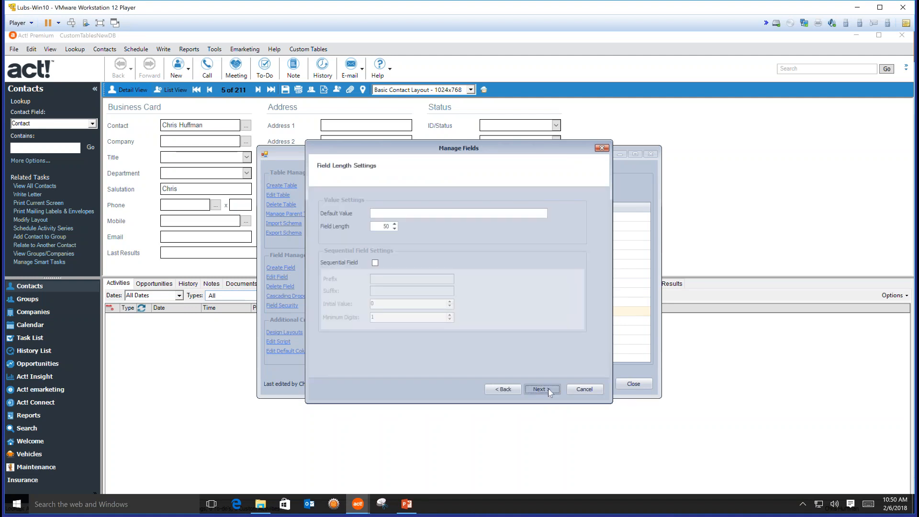
click(548, 389)
click(548, 390)
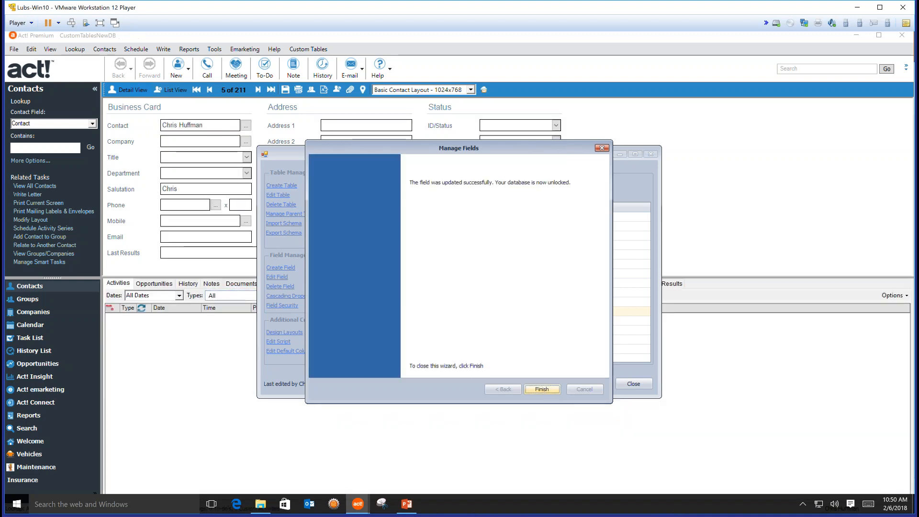
click(548, 390)
- Add a Character field named Eligibility to the Insurance table with the default settings
click(281, 268)
text(Eligibility)
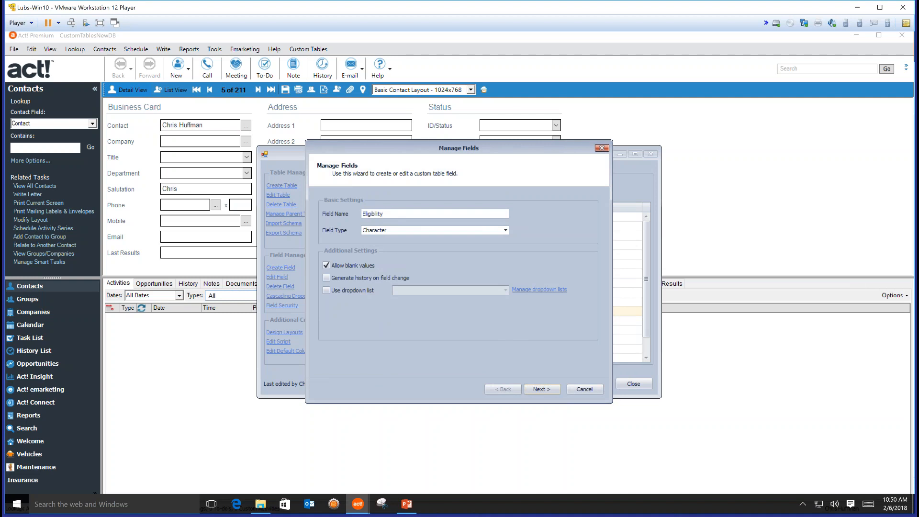
key(Tab)
click(544, 390)
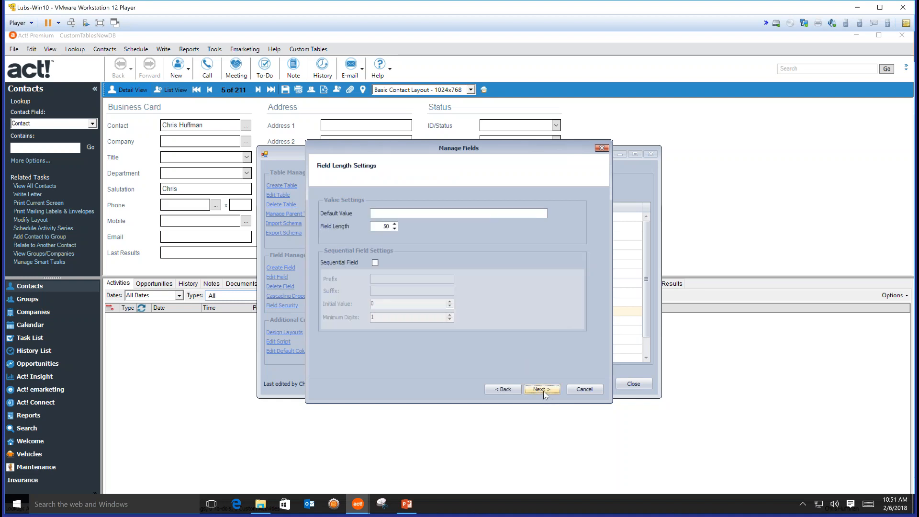
click(544, 391)
click(544, 390)
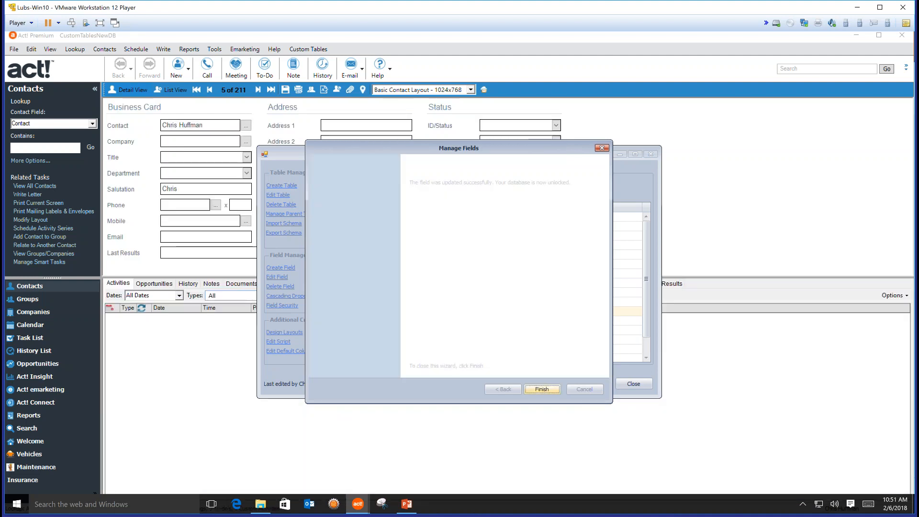
key(Return)
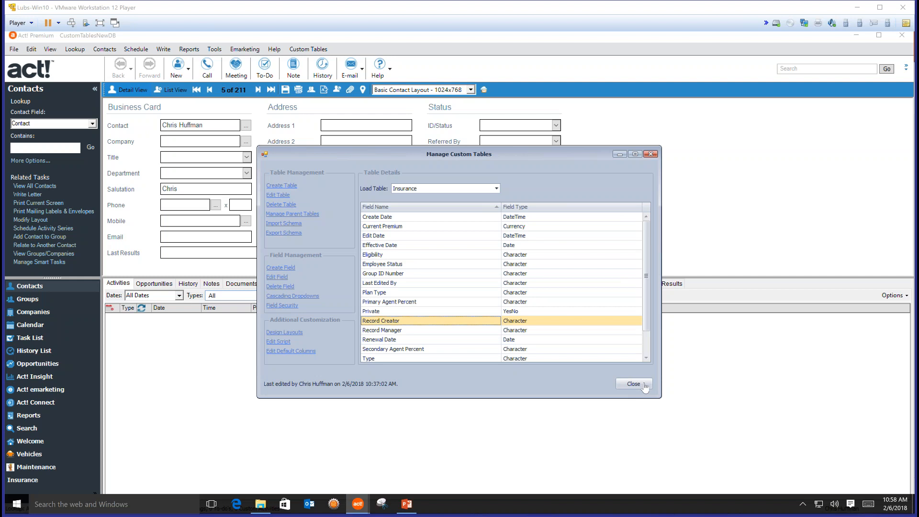
click(292, 296)
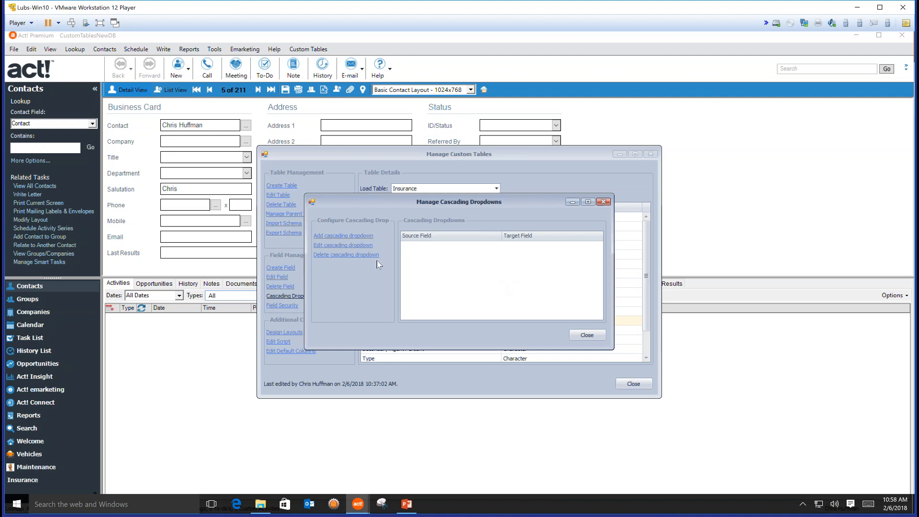
click(346, 236)
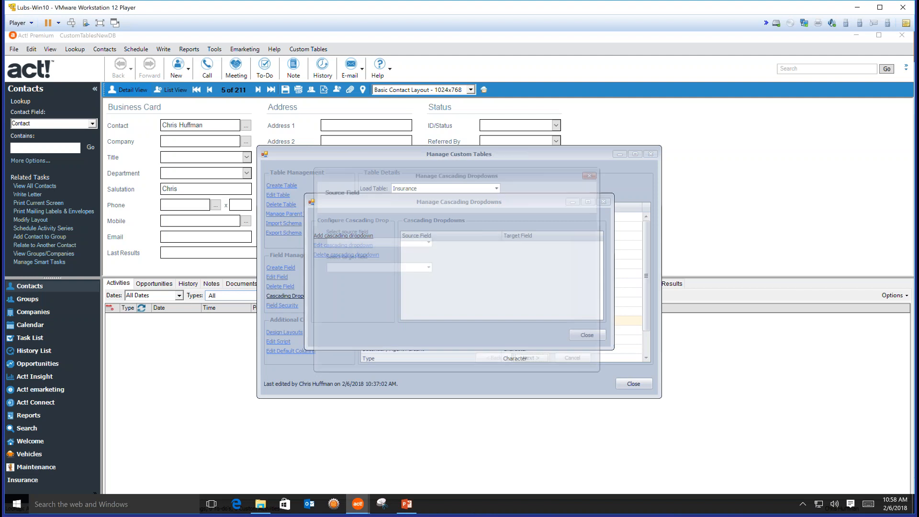
click(429, 243)
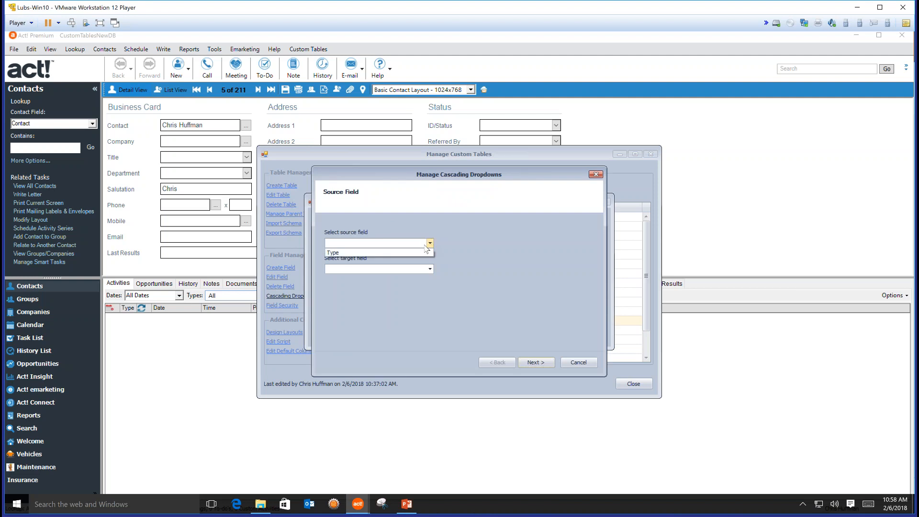
click(391, 253)
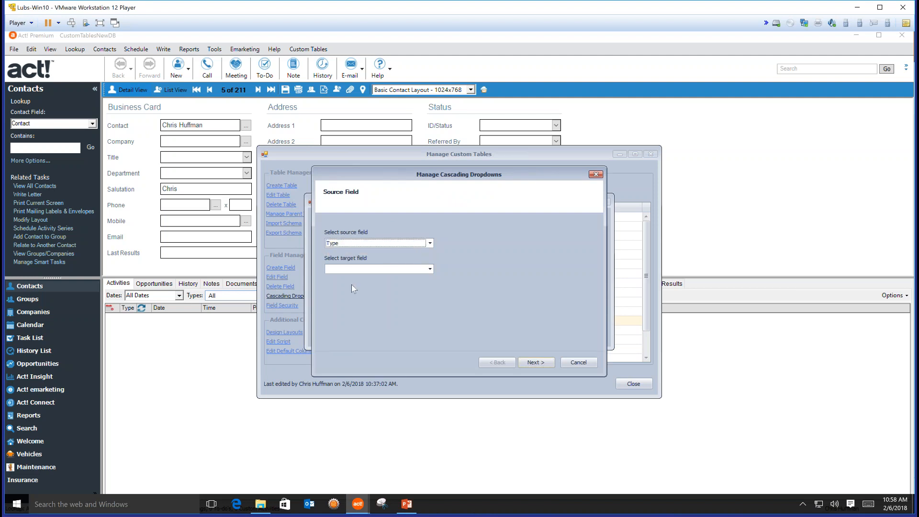
click(430, 270)
click(470, 269)
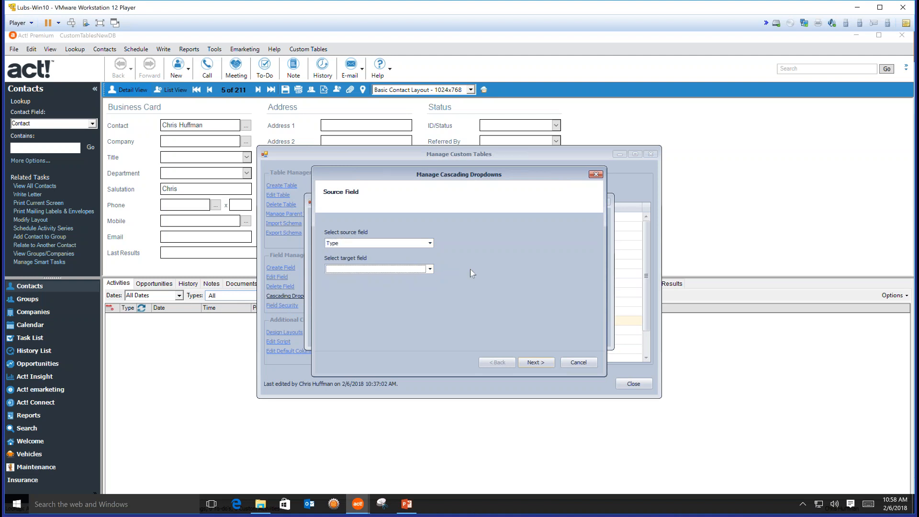
click(579, 363)
click(588, 334)
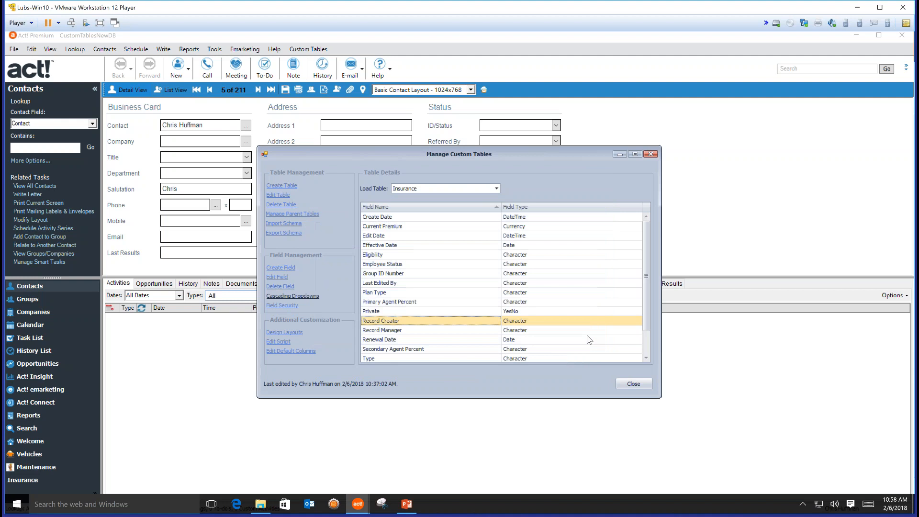
- Start a new Character field named Current Carrier in the Insurance table and enable a dropdown list for it
click(414, 238)
click(281, 267)
click(438, 213)
text(C)
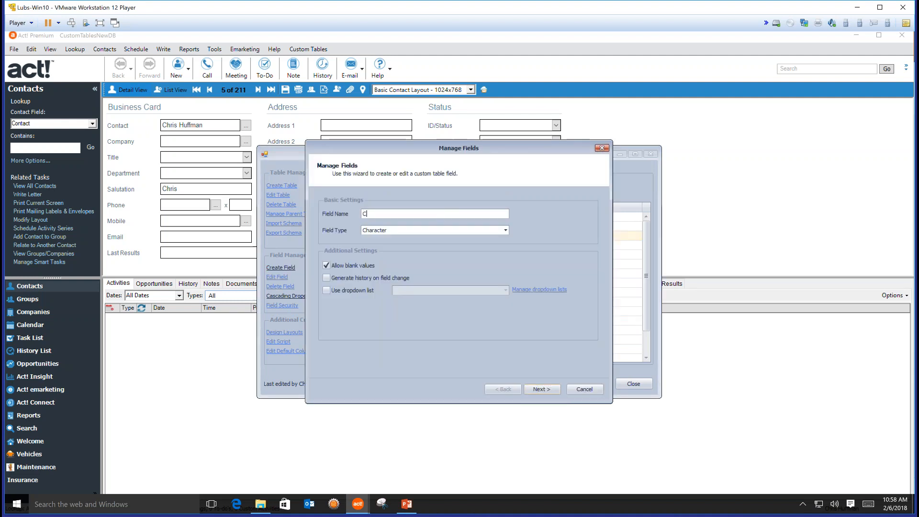
text(urrent Carrier)
click(356, 290)
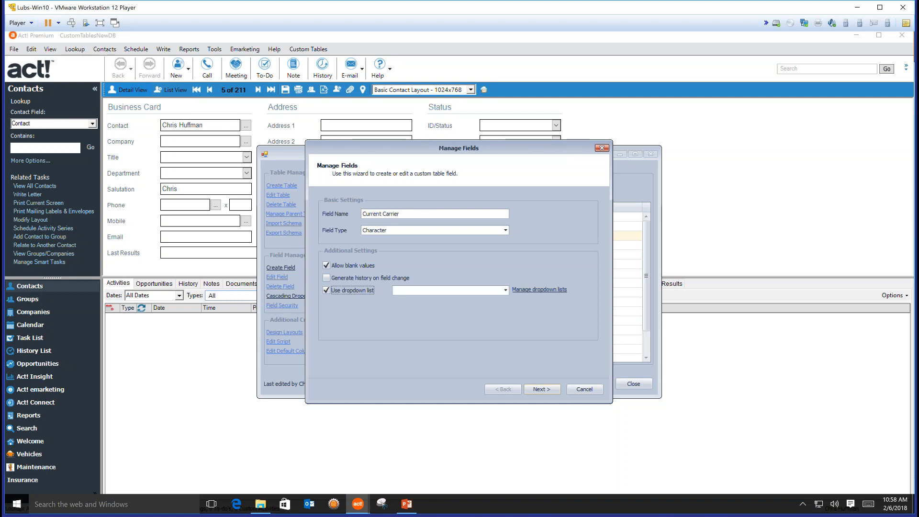
- Create a Character drop-down list named Current Carrier, without automatically adding new items users enter
click(539, 289)
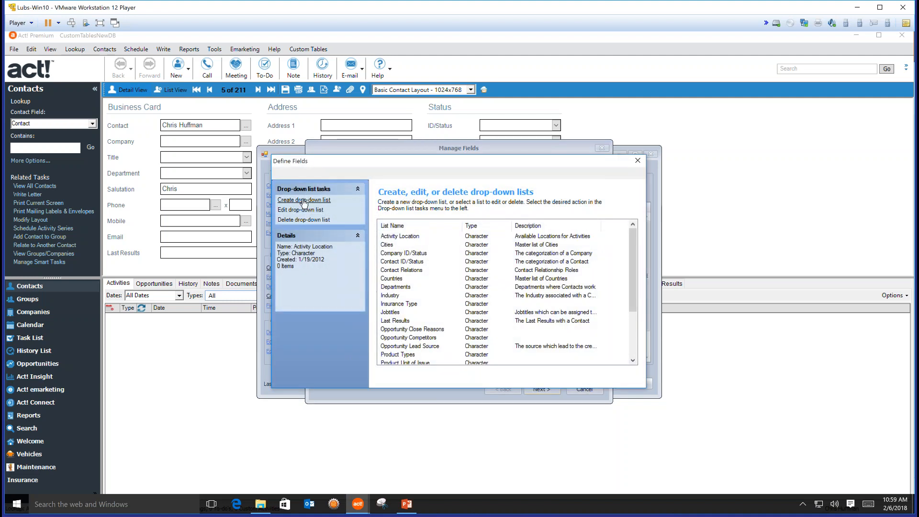
click(292, 209)
text(Current C)
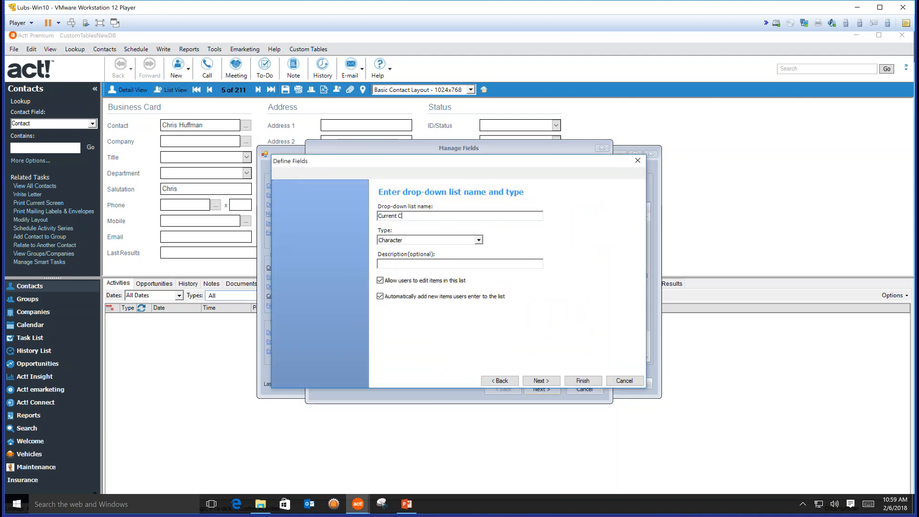
text(arroie)
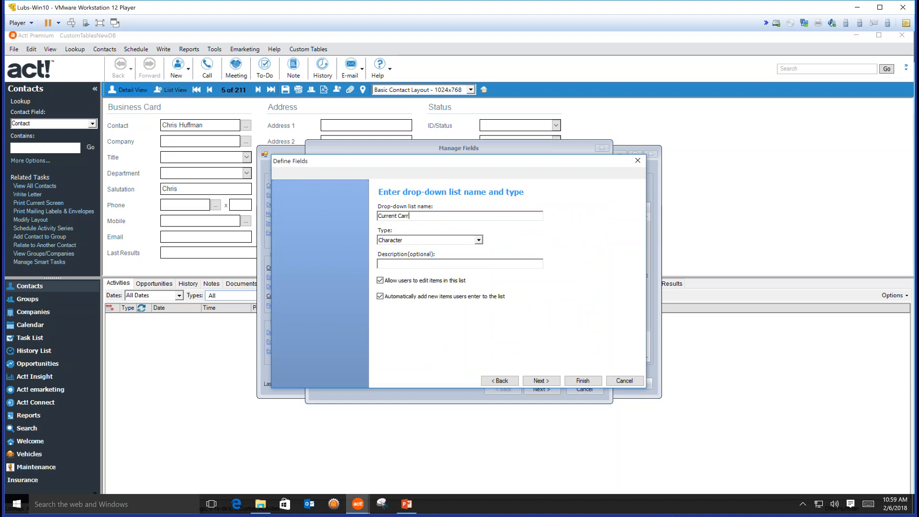
key(BackSpace)
key(BackSpace)
key(BackSpace)
text(ier)
click(455, 297)
click(540, 380)
- Add the values Anthem, Medical Mutual, Blue Cross, GEICO and AFLAC to the Current Carrier list and save it
click(620, 212)
text(Anthem)
key(Return)
text(Me)
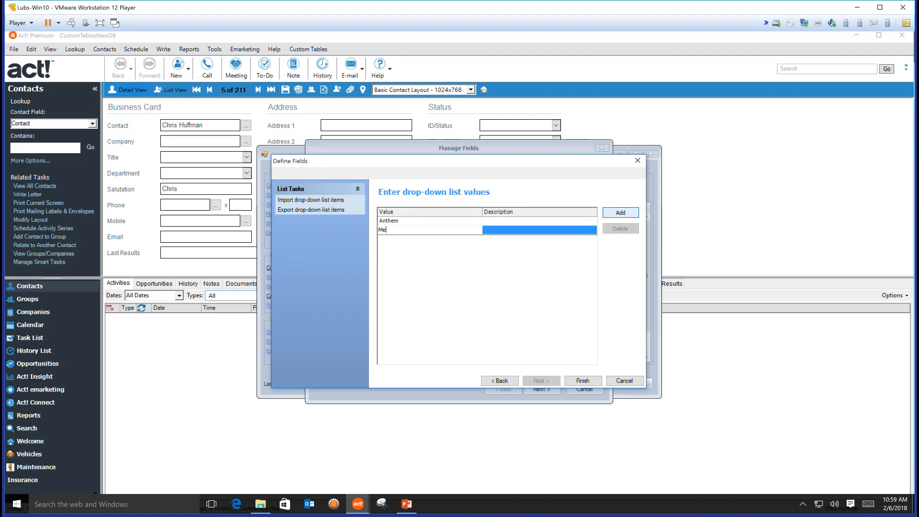
text(dical Mutual)
key(Return)
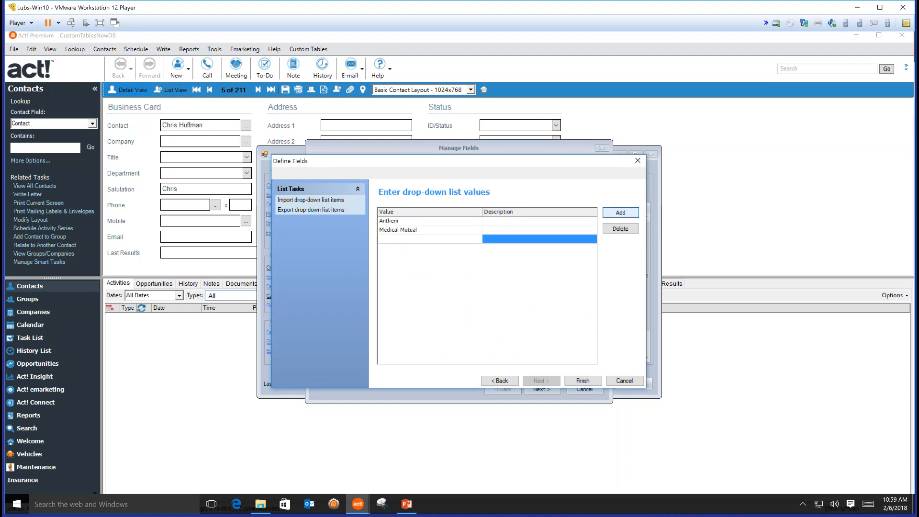
text(Blue Cross)
key(Return)
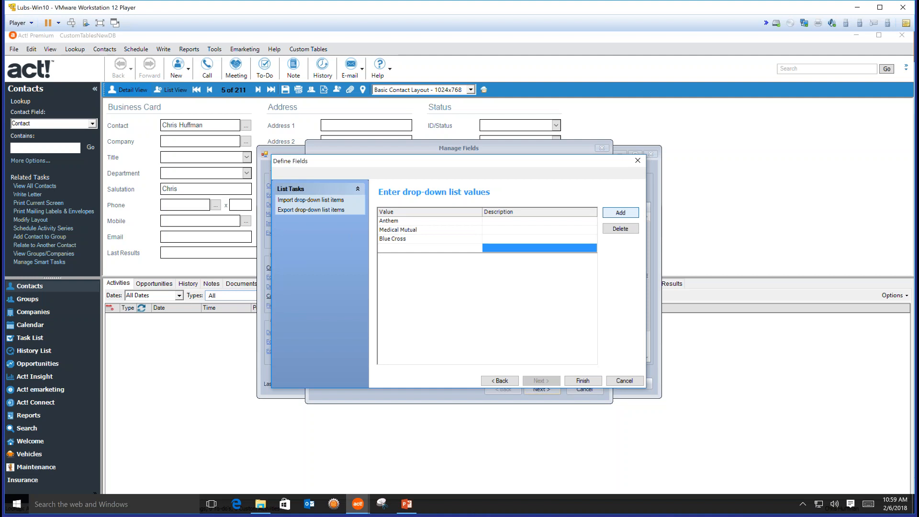
text(GEICO)
key(Return)
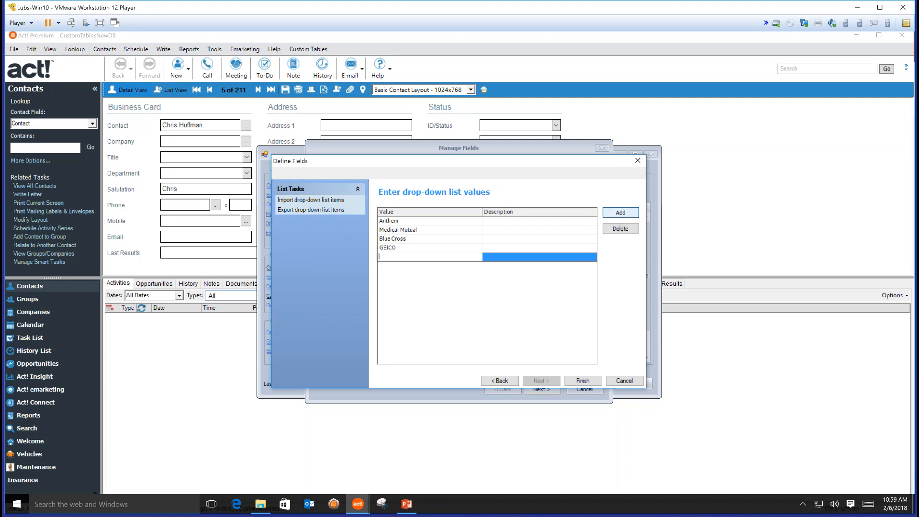
text(AFLAC)
click(578, 380)
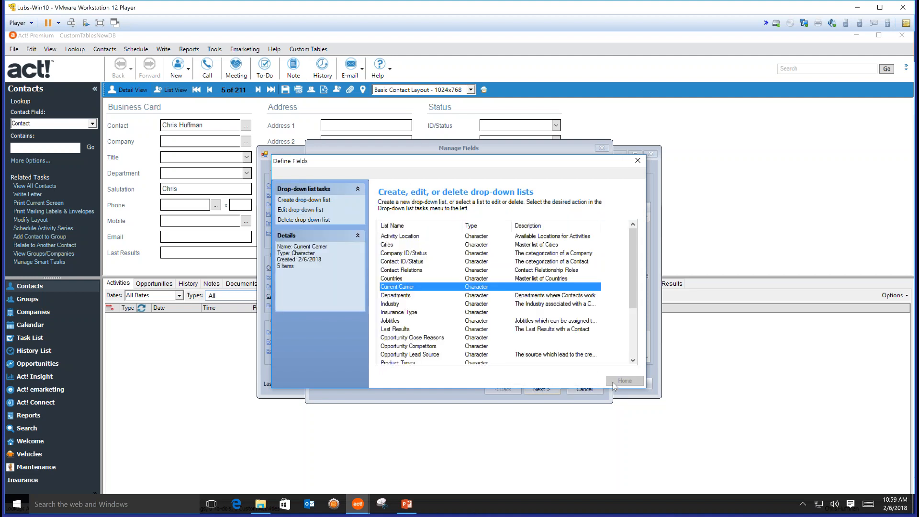
click(637, 161)
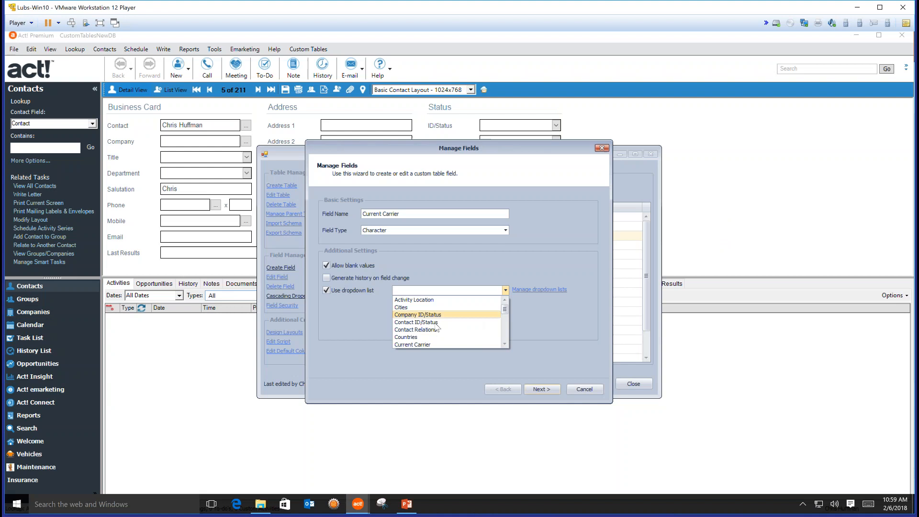
- Assign the Current Carrier dropdown list to the new field and finish creating the field
click(467, 344)
click(535, 389)
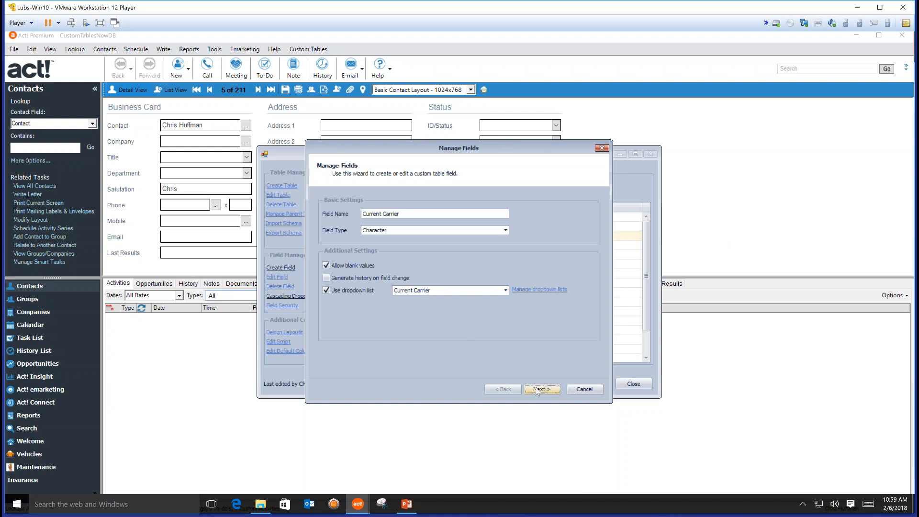
click(539, 389)
click(361, 257)
click(540, 388)
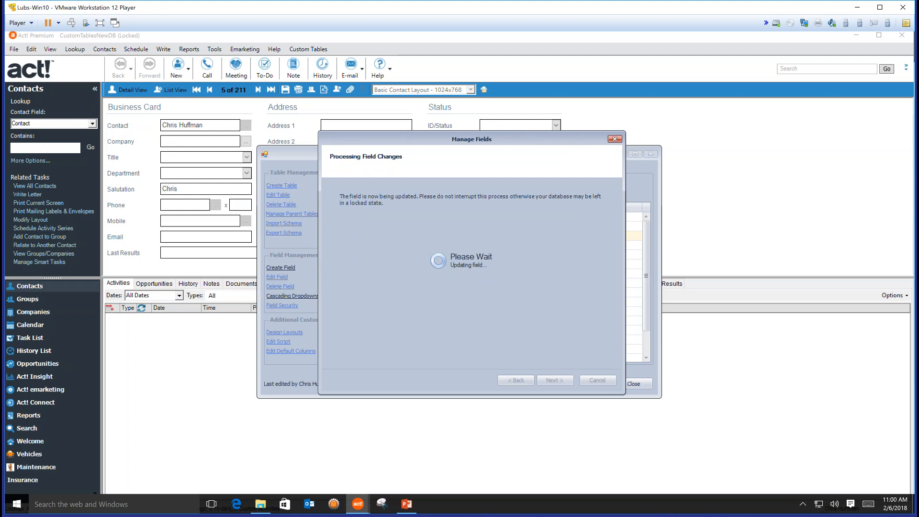
click(554, 379)
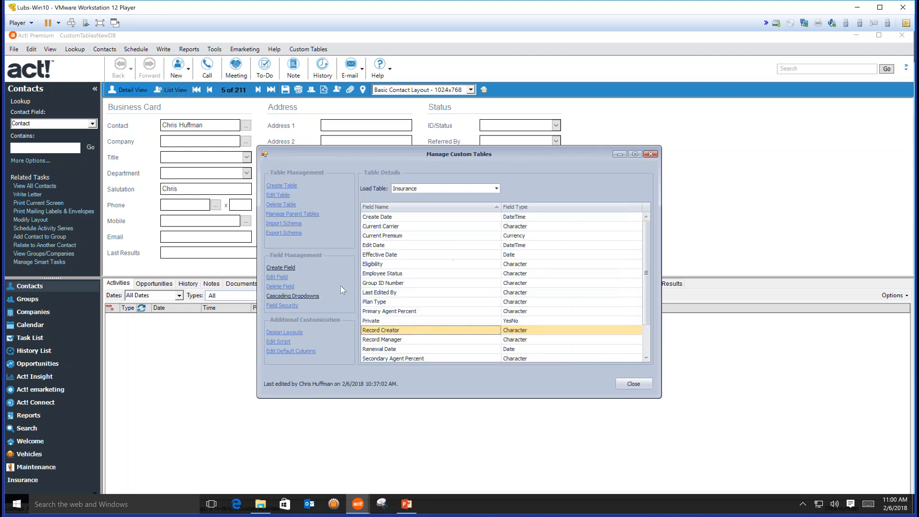
- Add a cascading dropdown to the Insurance table with Type as source field and Current Carrier as target field
click(292, 295)
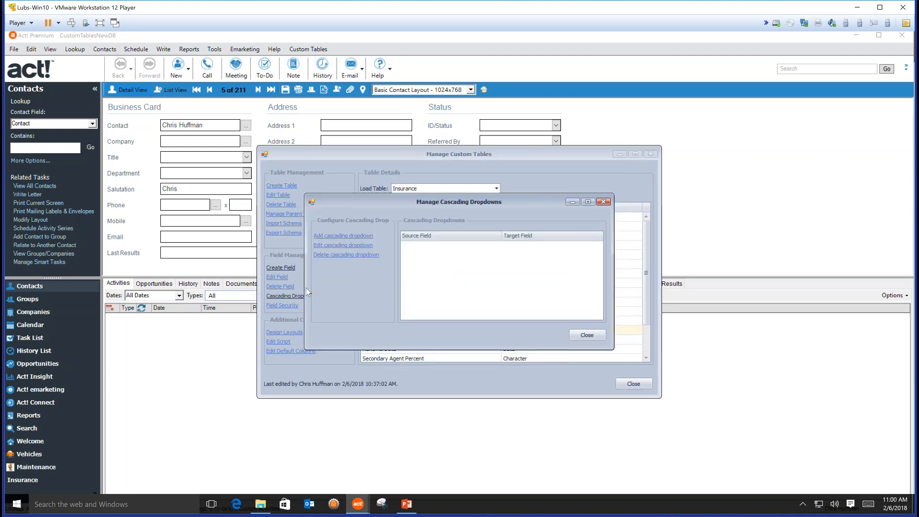
click(351, 235)
click(429, 243)
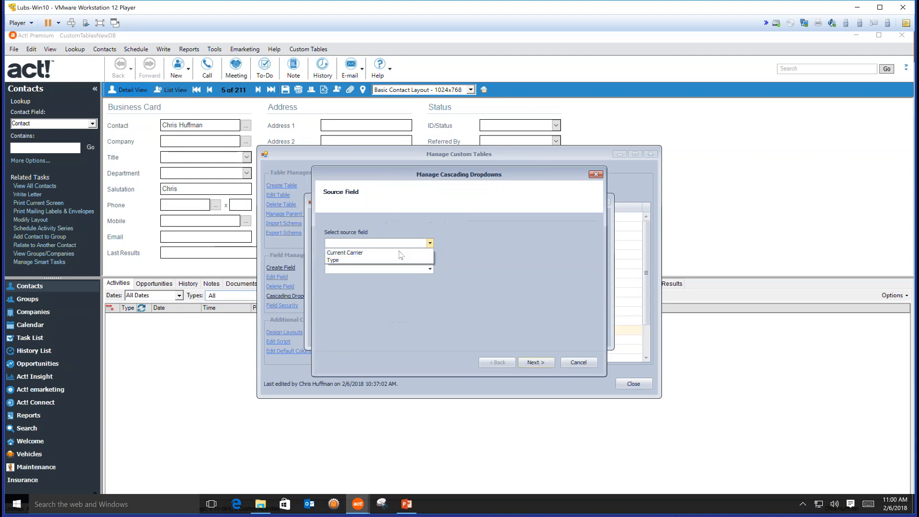
click(362, 261)
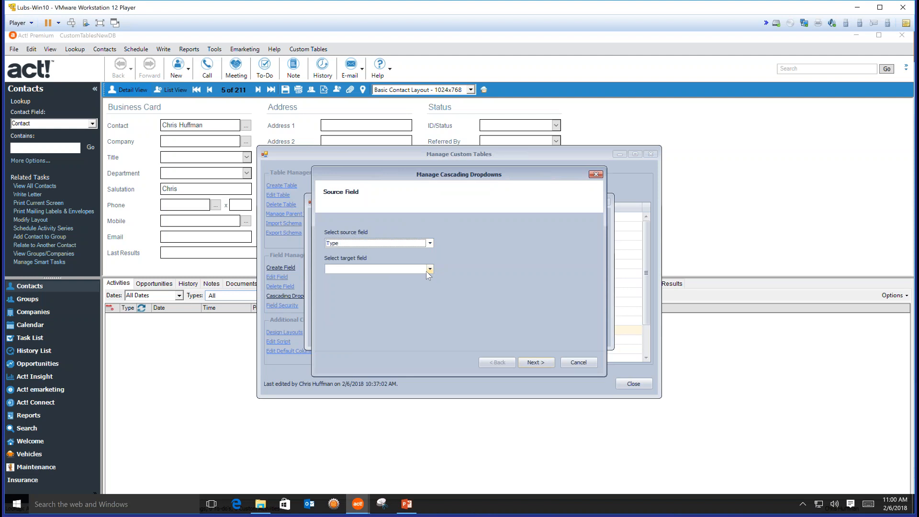
click(426, 271)
click(369, 279)
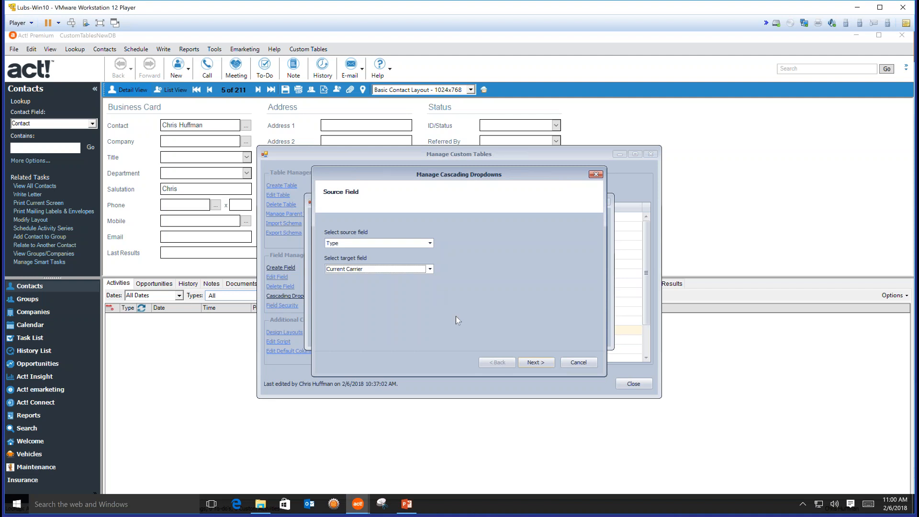
click(536, 362)
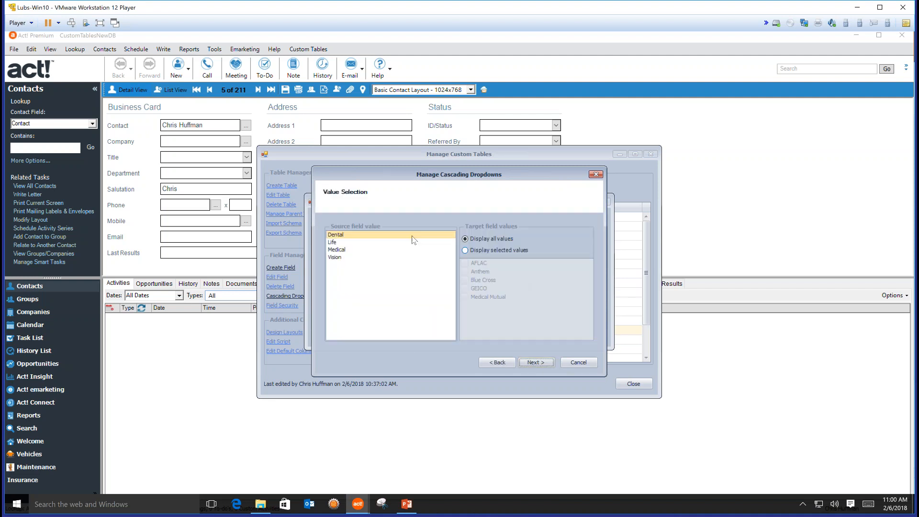
- Limit the displayed carriers to AFLAC and Anthem for Dental, and to Blue Cross and GEICO for Life
click(478, 249)
click(464, 262)
click(464, 271)
click(335, 242)
click(470, 251)
click(464, 279)
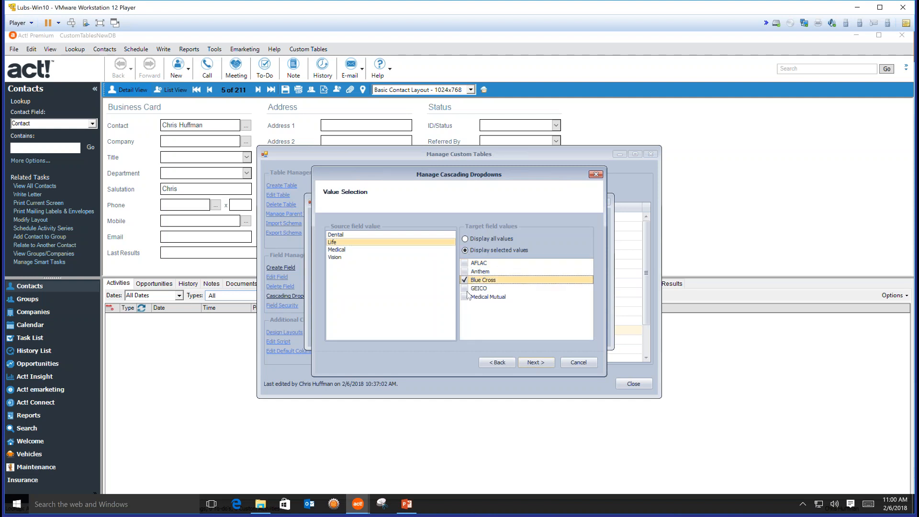
click(464, 288)
- Limit the displayed carriers to Anthem and Medical Mutual for the Medical type
click(347, 249)
click(492, 250)
click(478, 273)
click(464, 271)
click(464, 296)
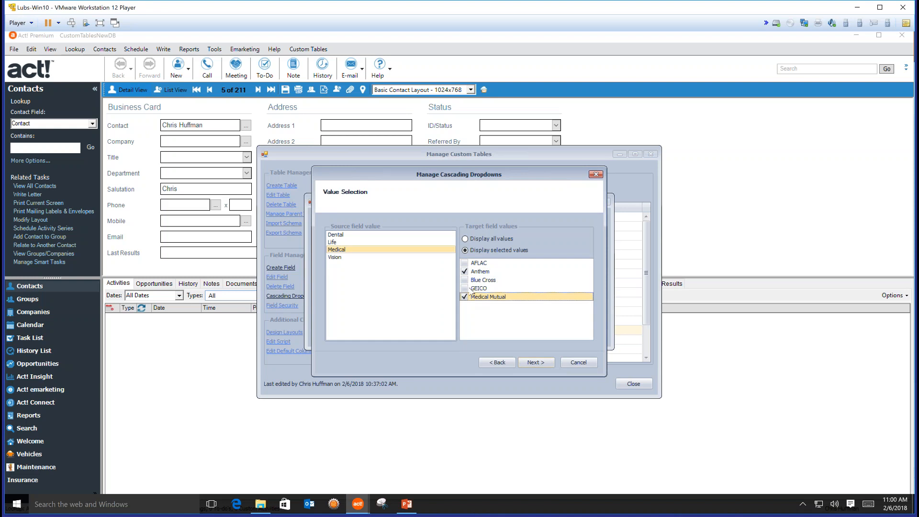
- Add Blue Cross to the carriers displayed for Medical, and limit the Vision carriers to AFLAC, Anthem and GEICO
click(465, 279)
click(335, 257)
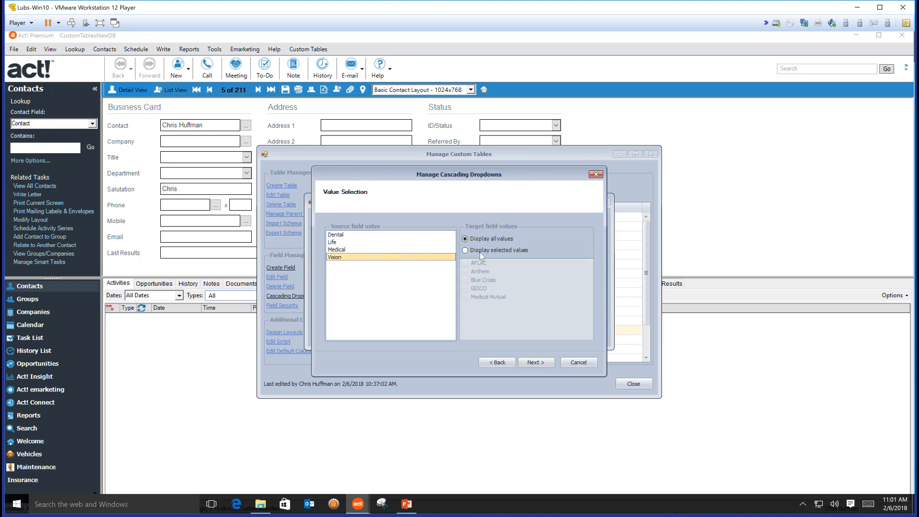
click(483, 250)
click(464, 271)
click(463, 271)
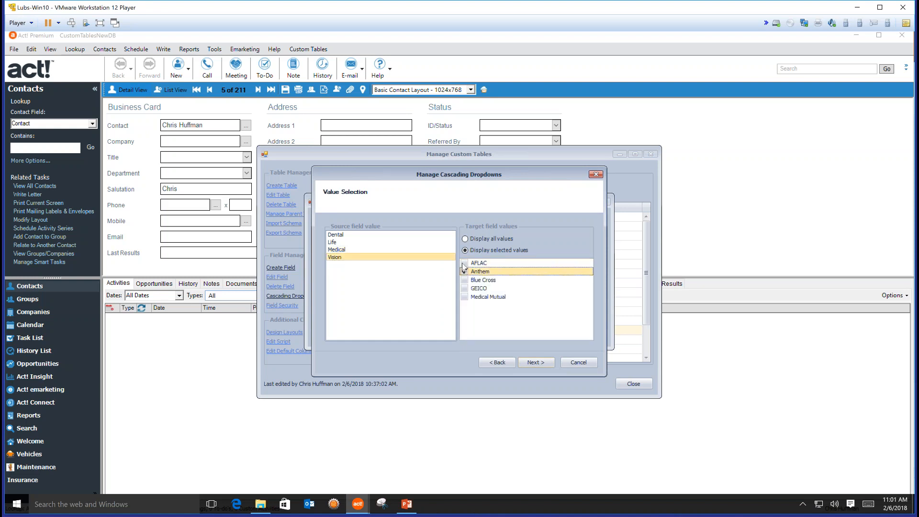
click(464, 263)
click(464, 288)
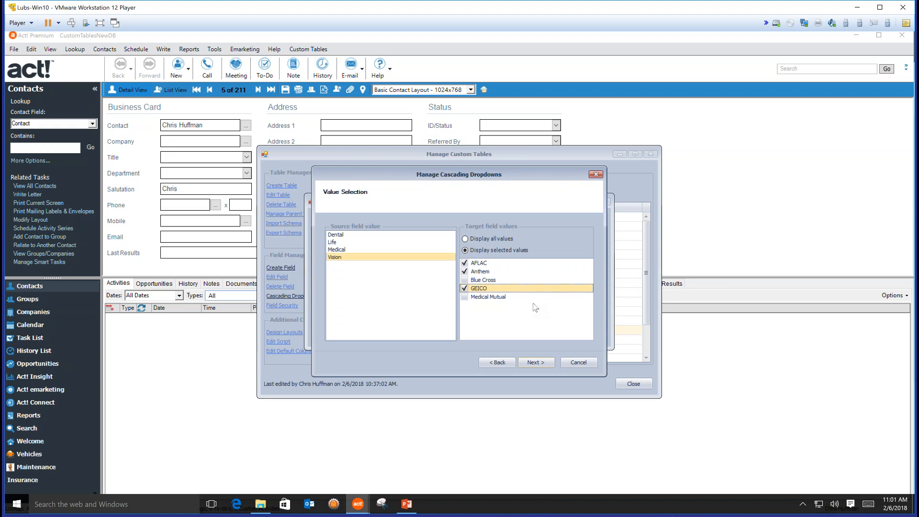
- Save the Type to Current Carrier cascading dropdown settings and close the cascading dropdown manager
click(548, 363)
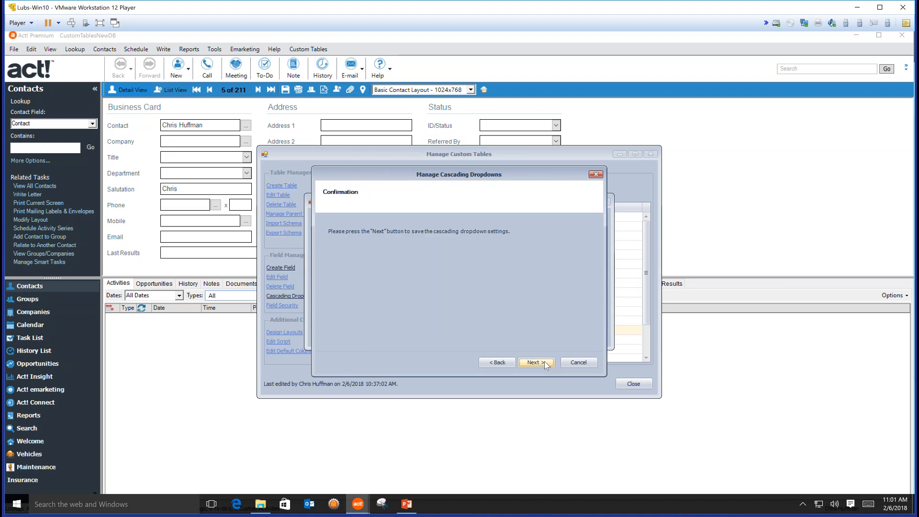
click(544, 362)
click(535, 362)
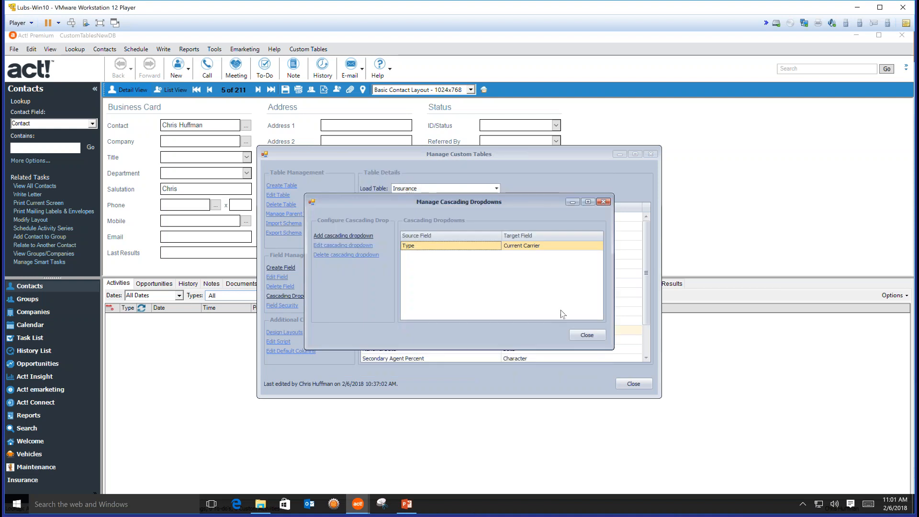
click(587, 334)
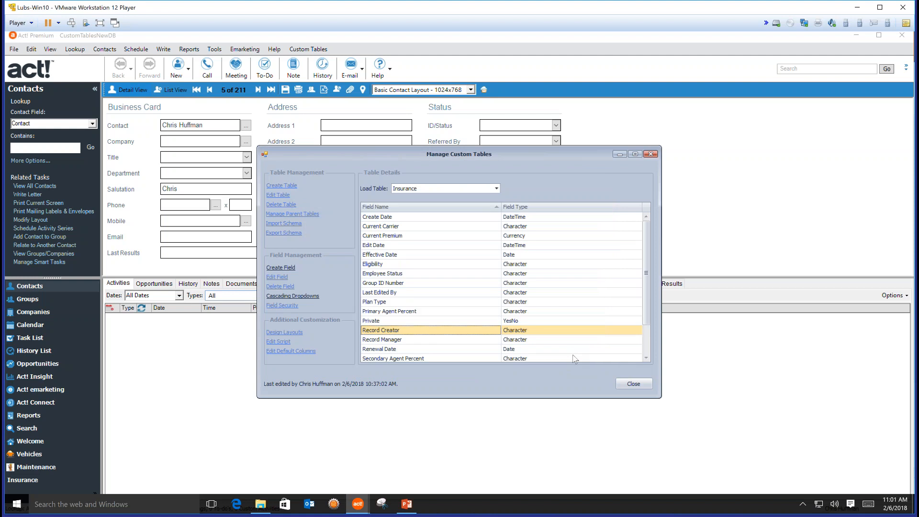
click(631, 383)
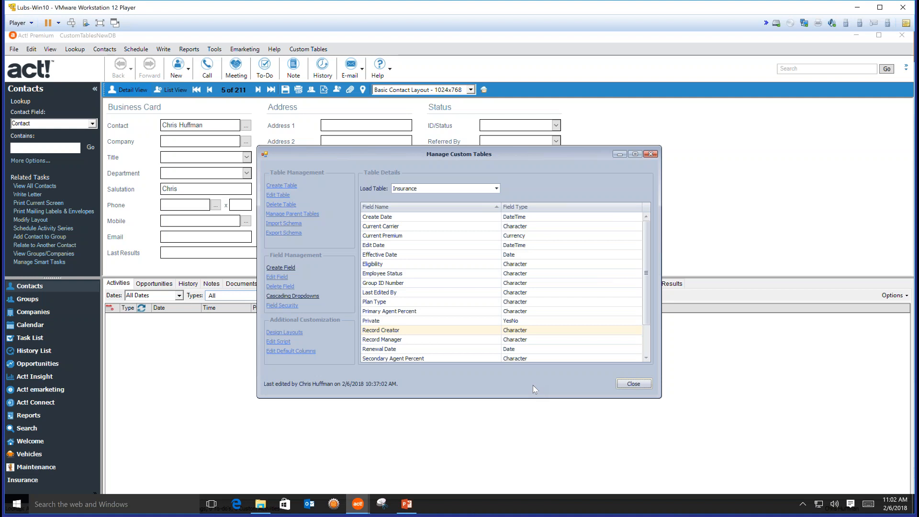
- Review the target fields available for a cascading dropdown in the Insurance table, cancel without changes, and close custom table management
click(297, 296)
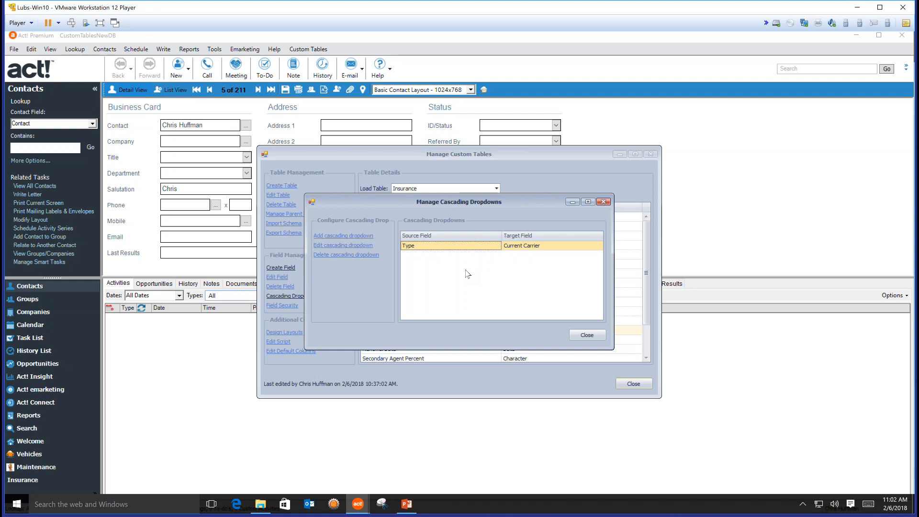
click(410, 244)
click(368, 250)
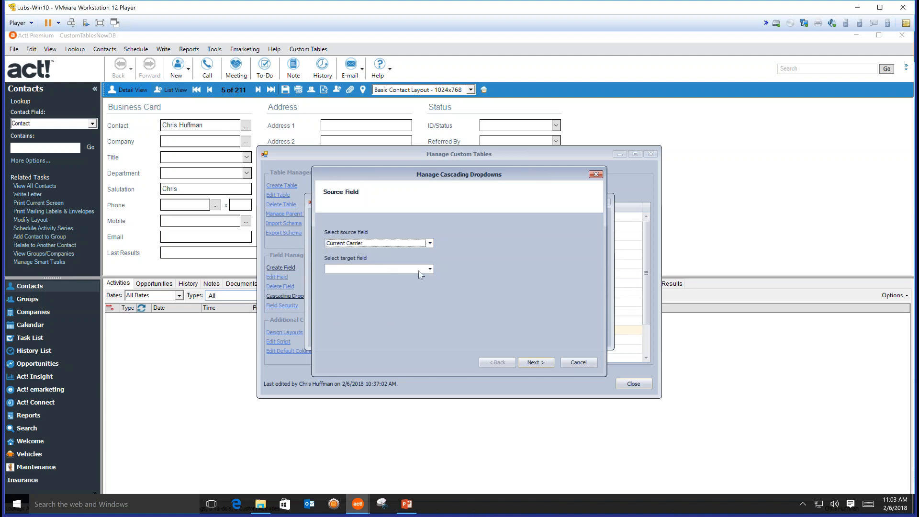
click(431, 269)
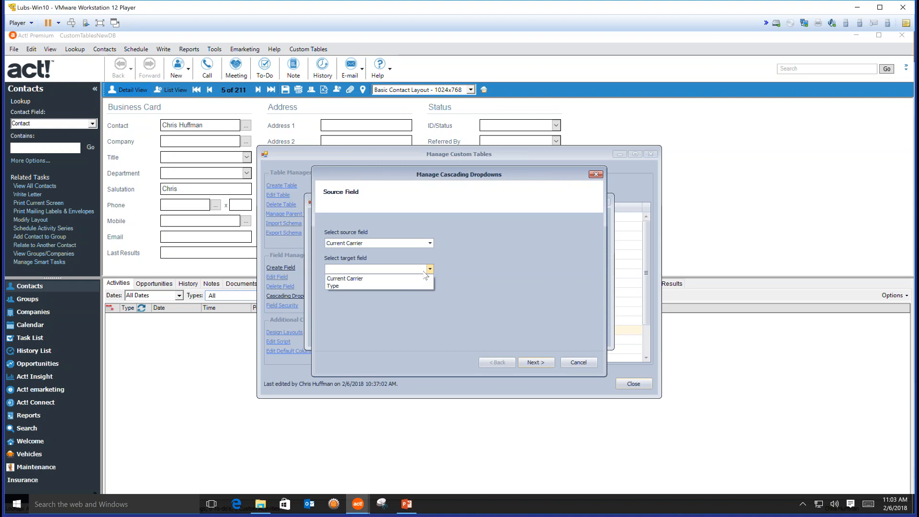
click(429, 269)
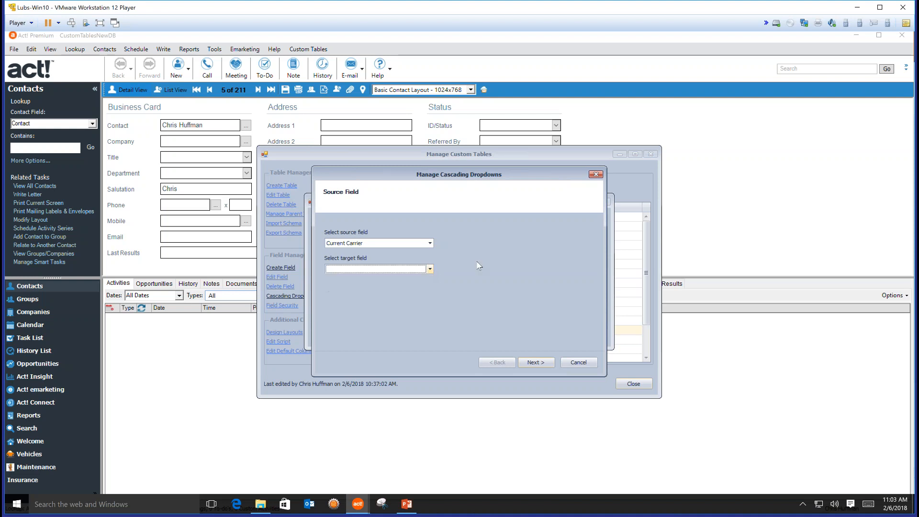
click(570, 365)
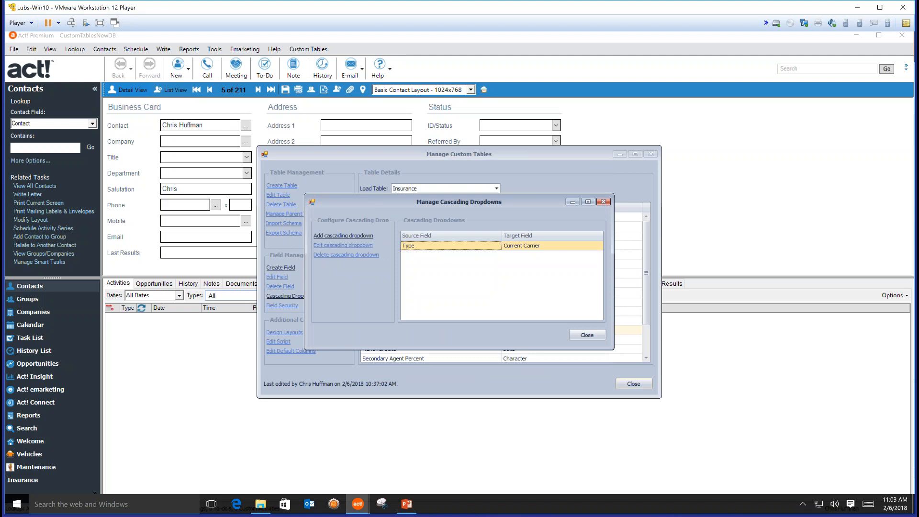
click(593, 336)
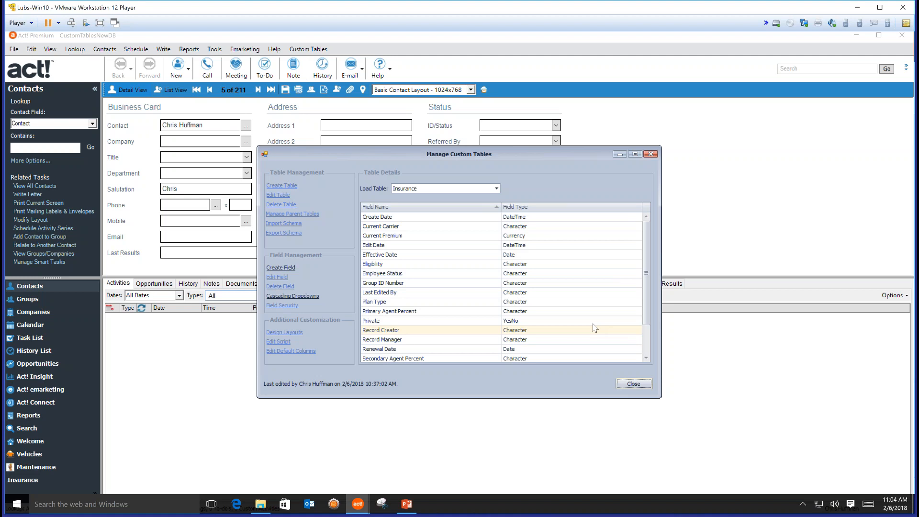
click(643, 382)
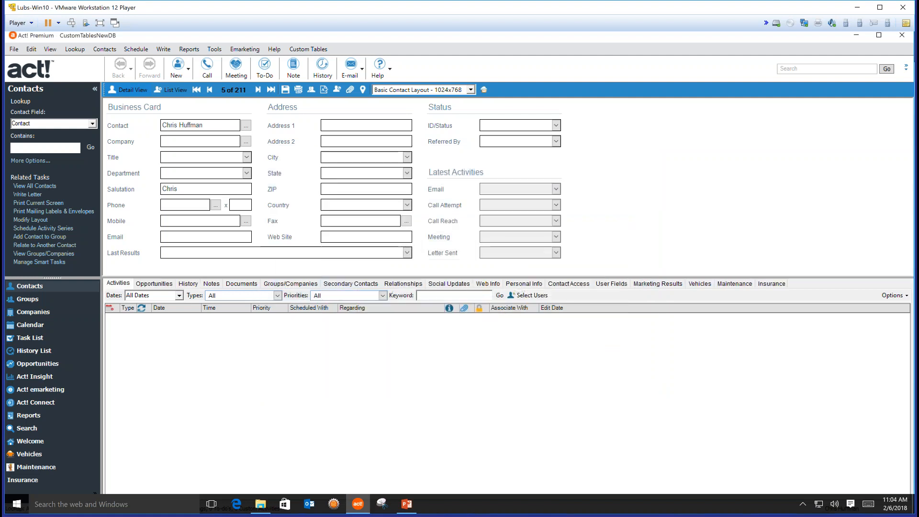